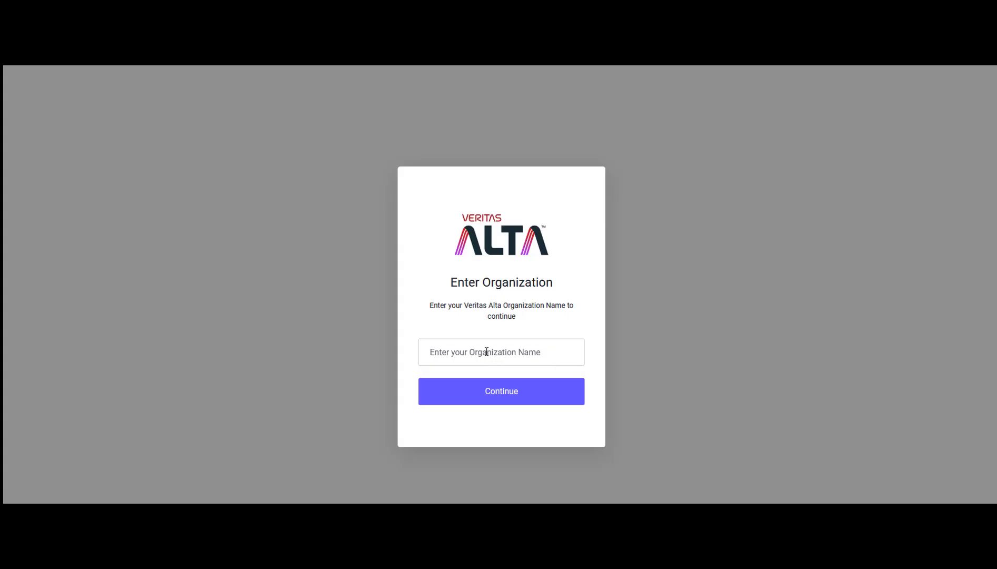
# Step: Sign in and search Help for 'registration of netbackup 9.1'
pyautogui.click(487, 351)
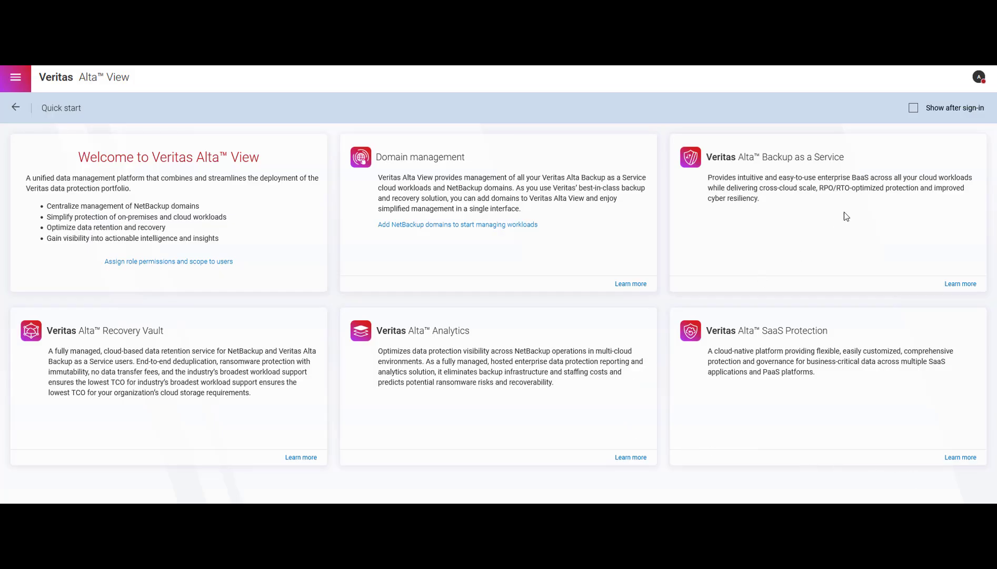
pyautogui.click(978, 77)
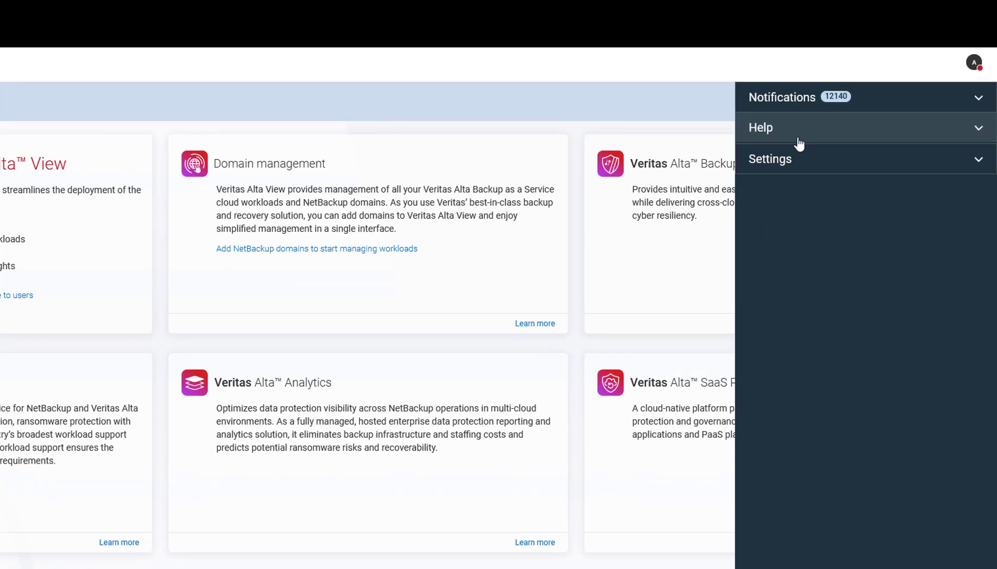
pyautogui.click(840, 132)
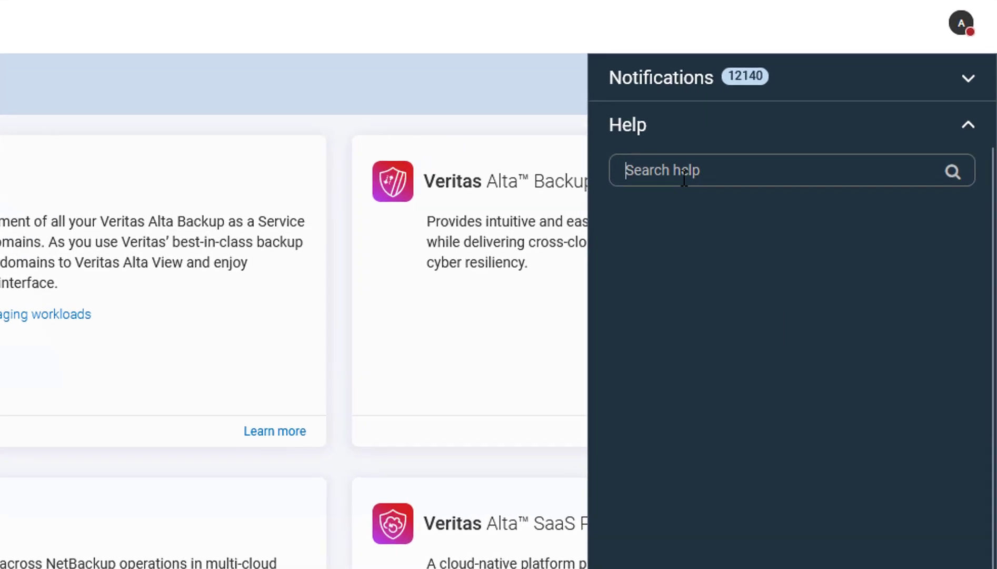
pyautogui.write('regis')
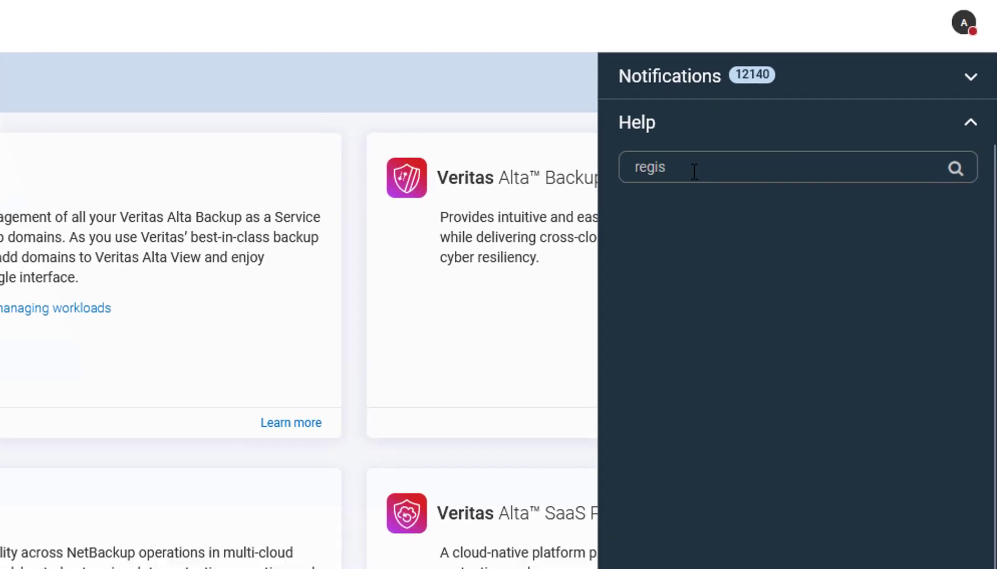
pyautogui.write('tration of')
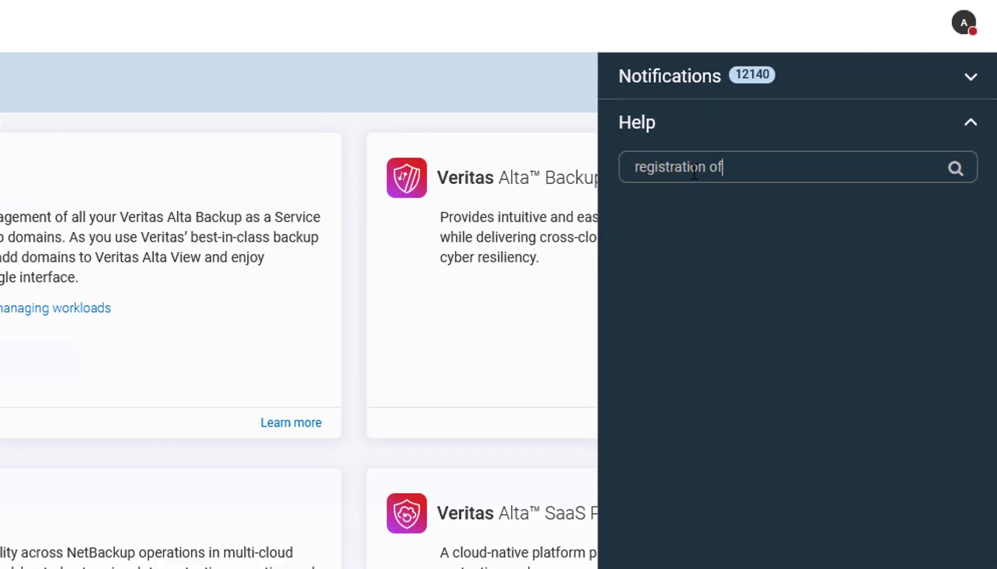
pyautogui.write(' netbackup 9.1')
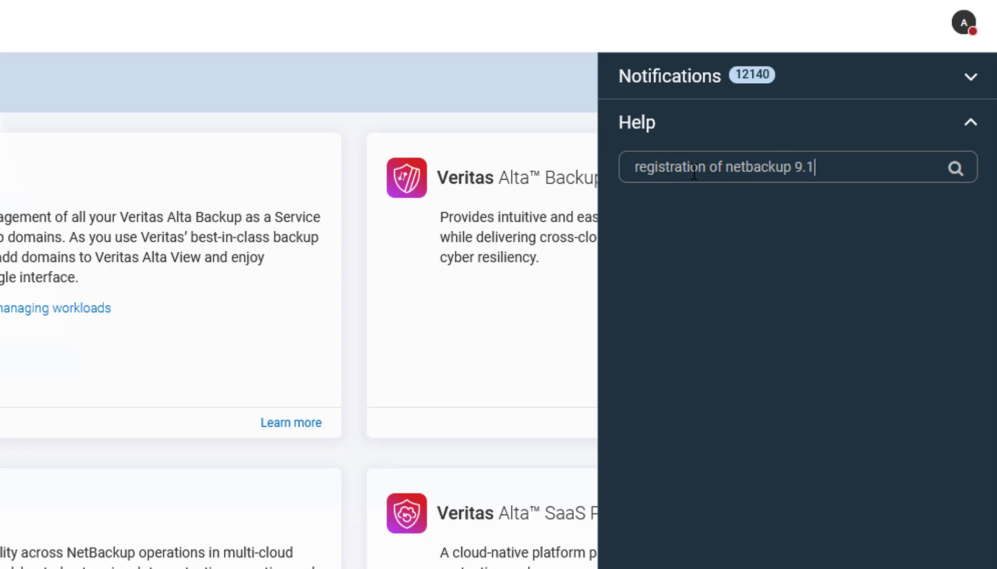
pyautogui.press('Return')
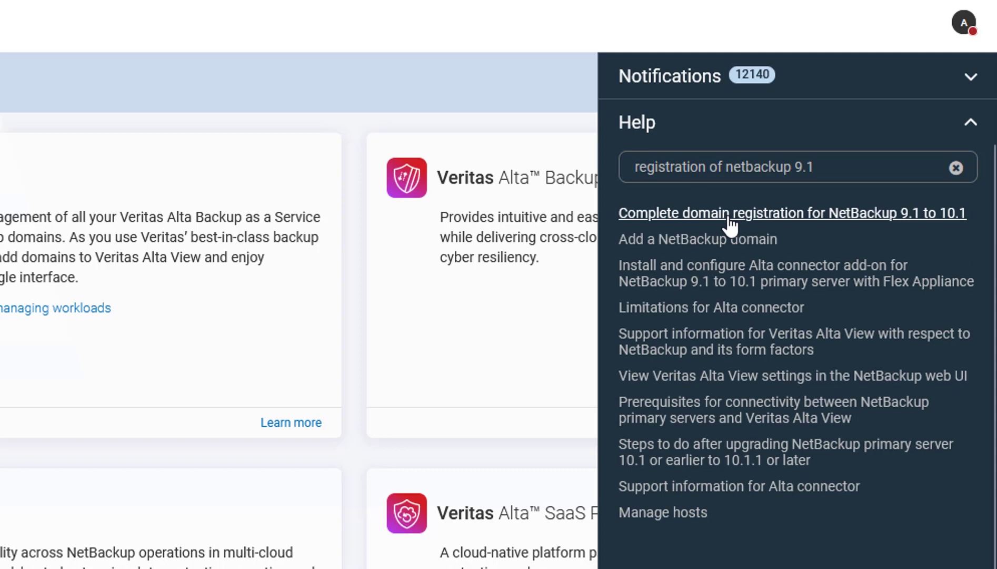
# Step: Open 'Complete domain registration for NetBackup 9.1 to 10.1' and locate its connectivity prerequisites reference
pyautogui.click(730, 216)
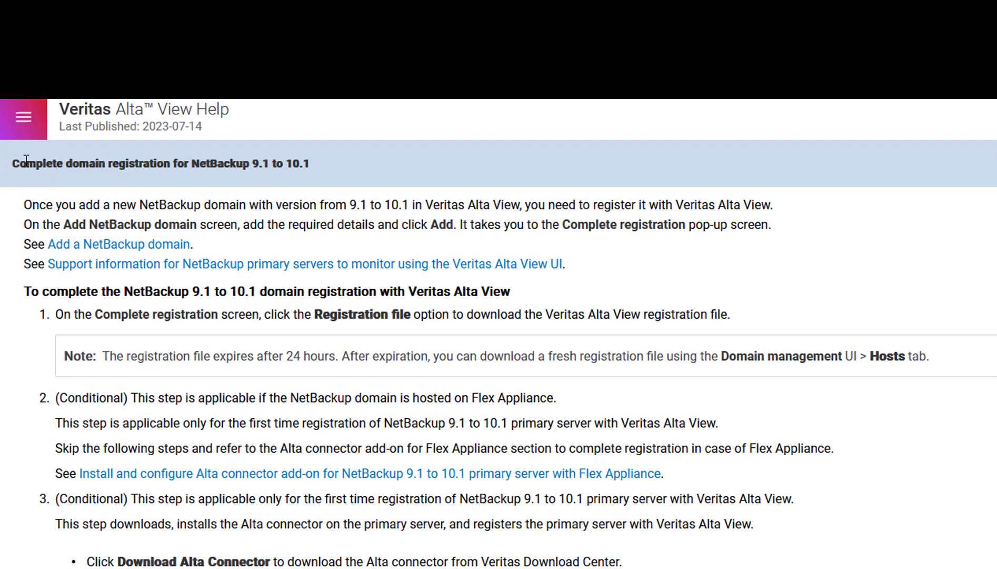
pyautogui.moveTo(11, 164); pyautogui.dragTo(332, 164)
pyautogui.click(378, 190)
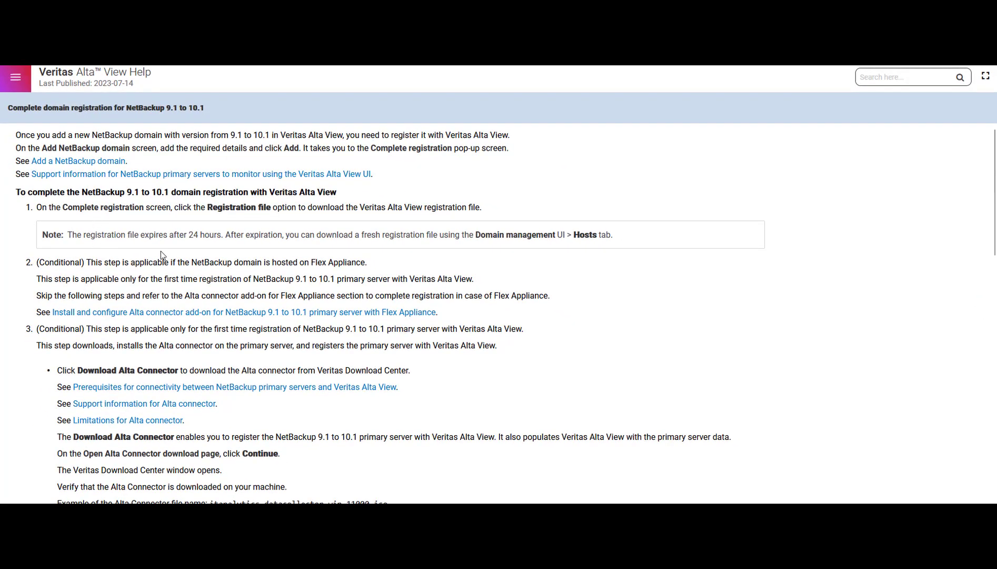
pyautogui.scroll(-2, 181, 238)
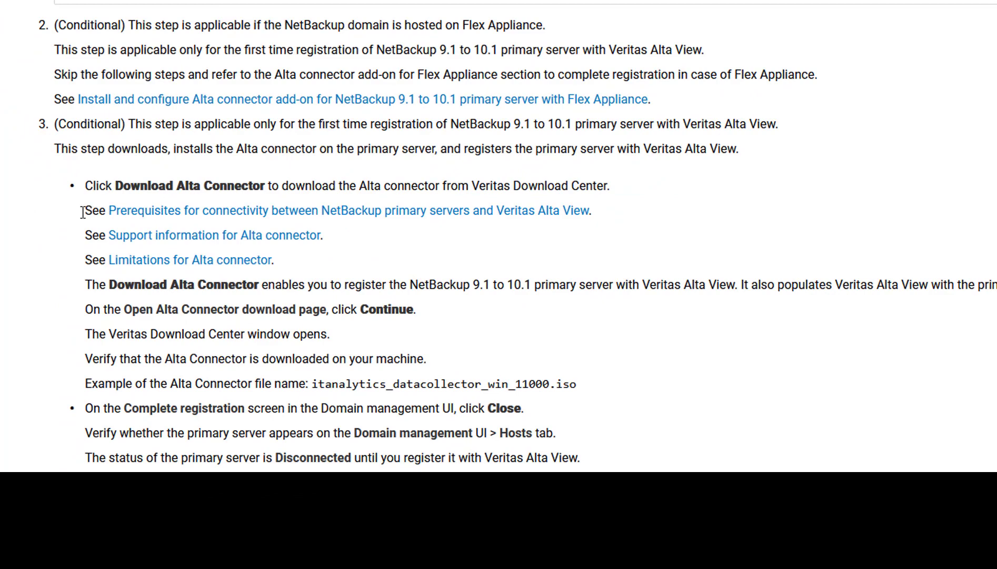
pyautogui.moveTo(85, 211); pyautogui.dragTo(637, 213)
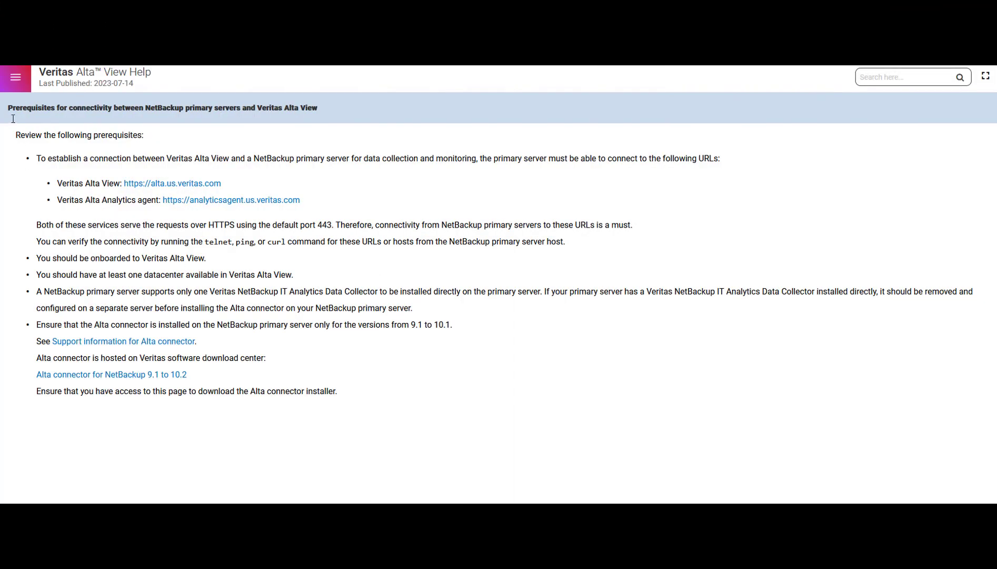
pyautogui.moveTo(8, 108); pyautogui.dragTo(285, 113)
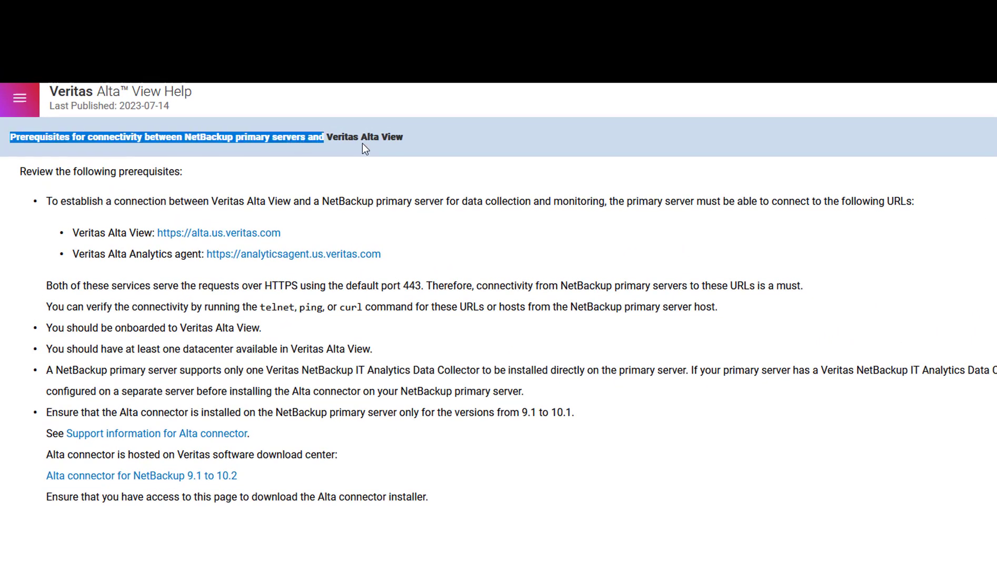
pyautogui.moveTo(362, 143); pyautogui.dragTo(406, 146)
pyautogui.click(406, 146)
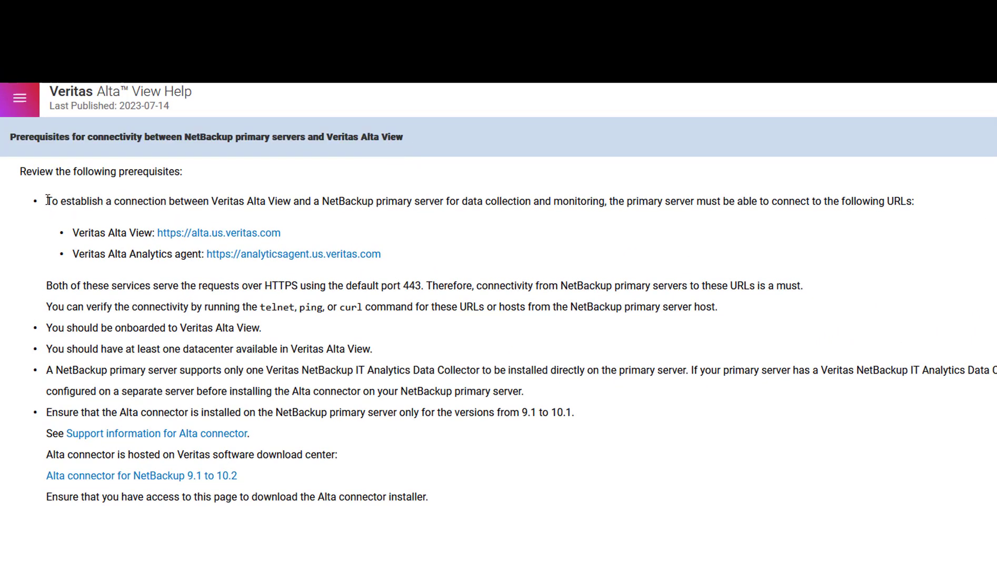
pyautogui.moveTo(48, 200); pyautogui.dragTo(444, 206)
pyautogui.click(200, 327)
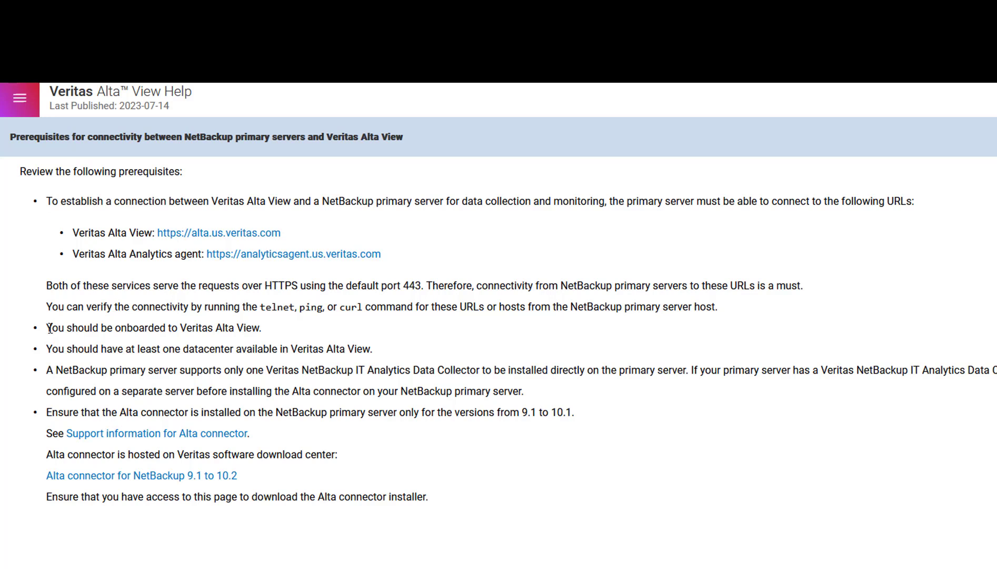
pyautogui.moveTo(48, 328); pyautogui.dragTo(100, 328)
pyautogui.click(86, 348)
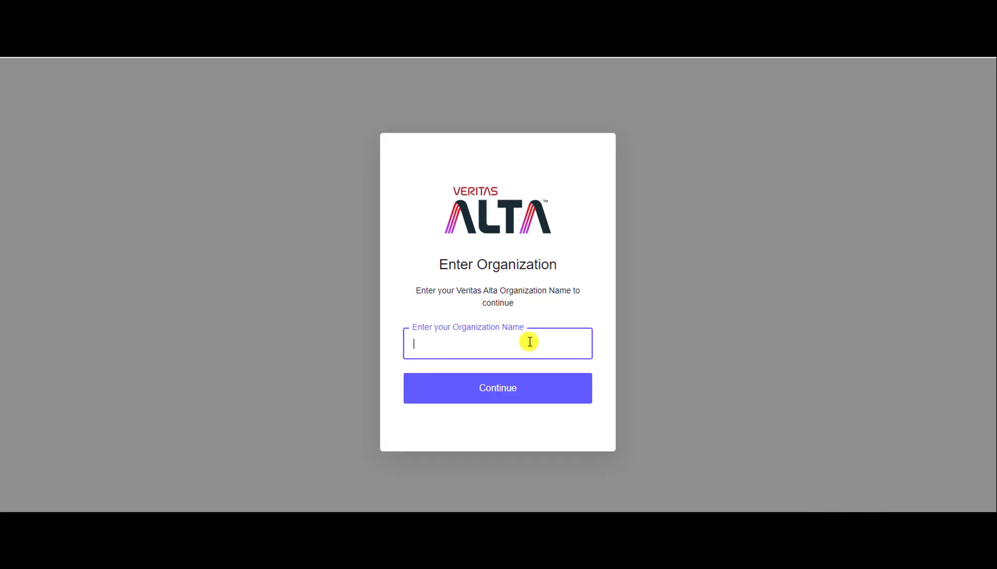
# Step: Enter the organization name 'verita' on the sign-in page
pyautogui.write('verita')
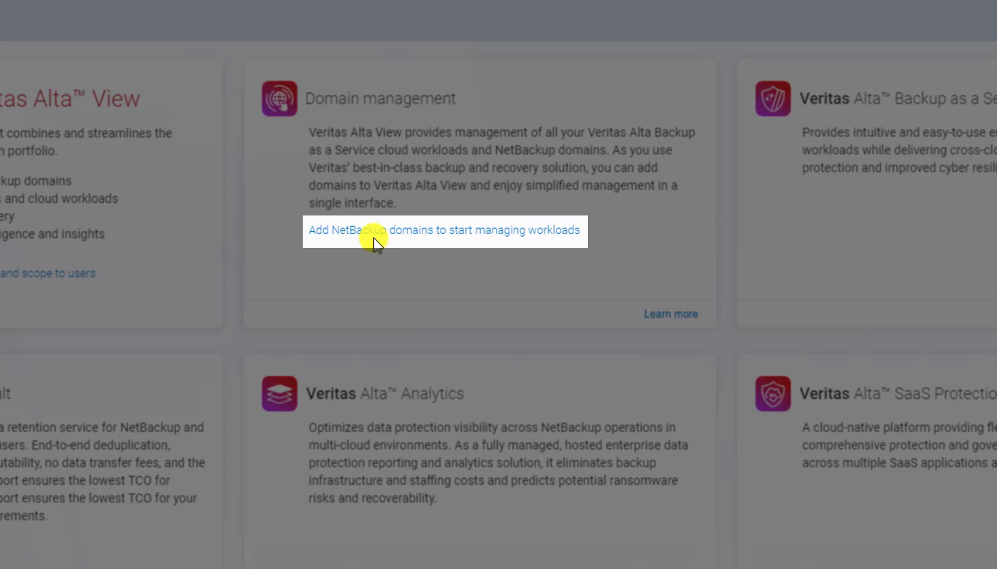
# Step: Add NetBackup domain altademo-m.veritas.local.com, version 9.1 to 10.1, in Demo Datacenter
pyautogui.click(496, 236)
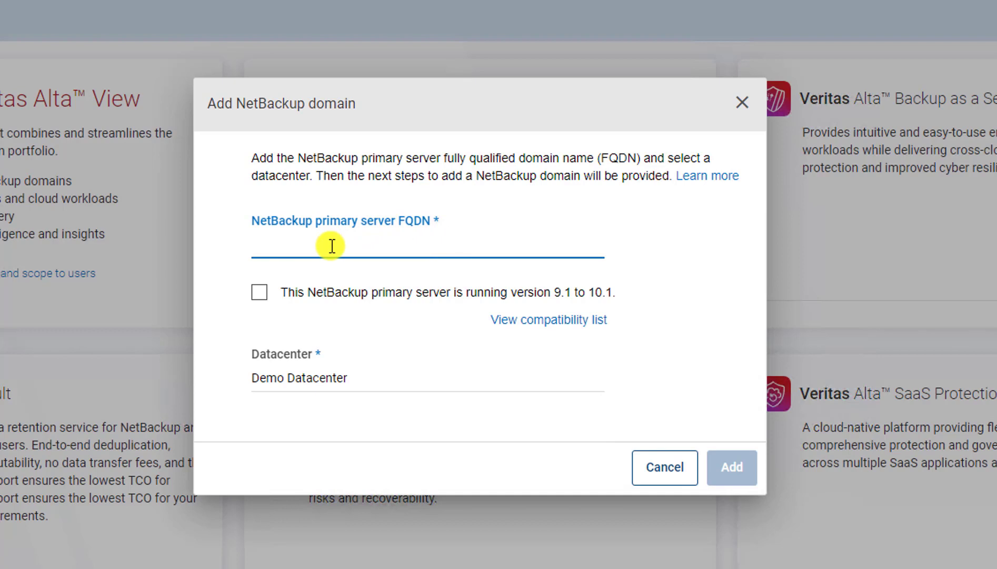
pyautogui.write('alt')
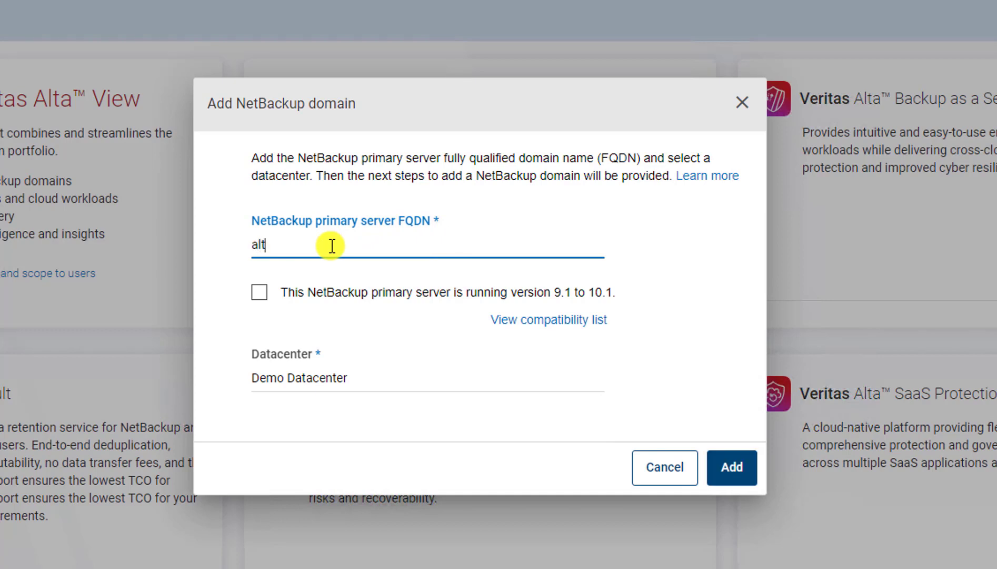
pyautogui.write('ademo-')
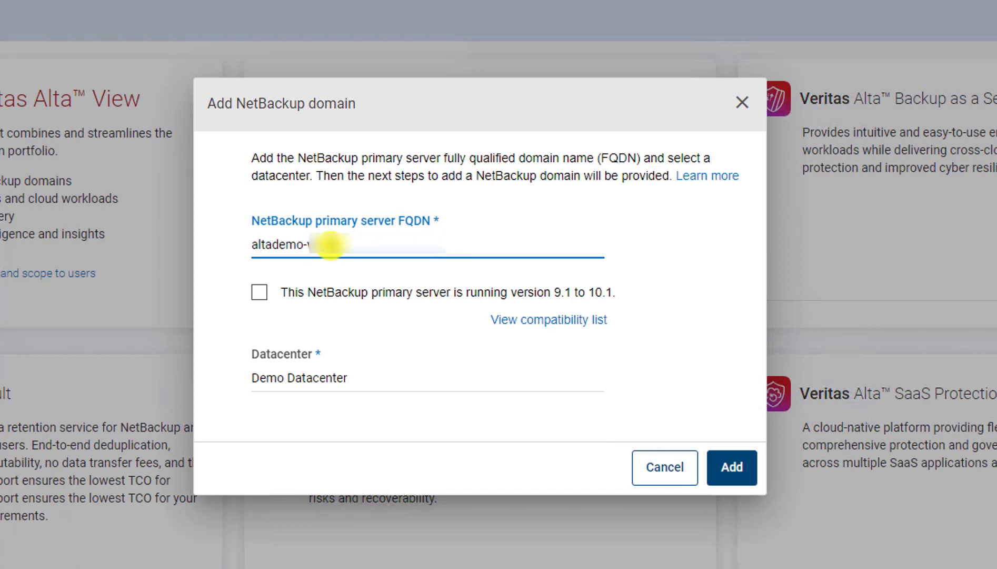
pyautogui.write('m.veritas.local.com')
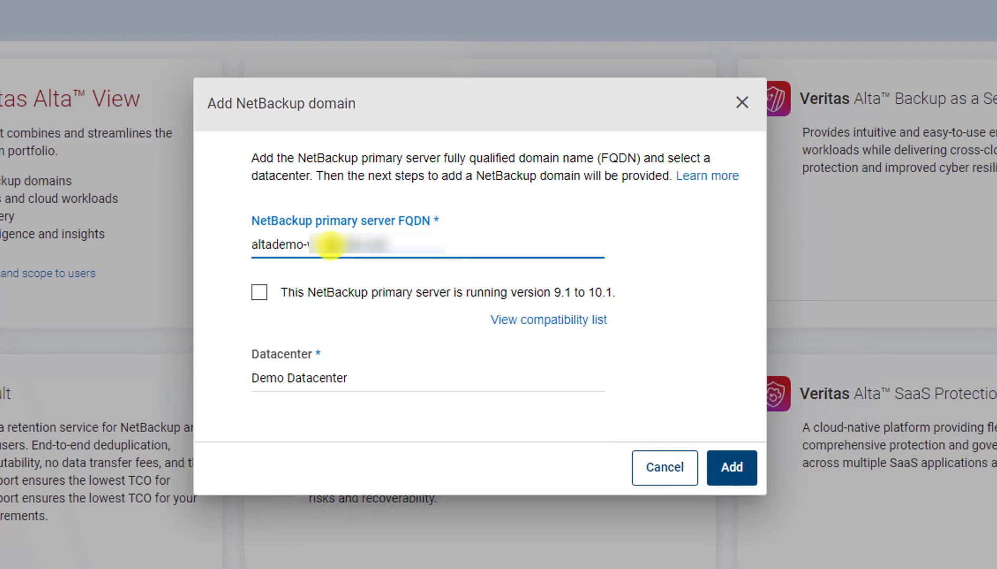
pyautogui.click(262, 298)
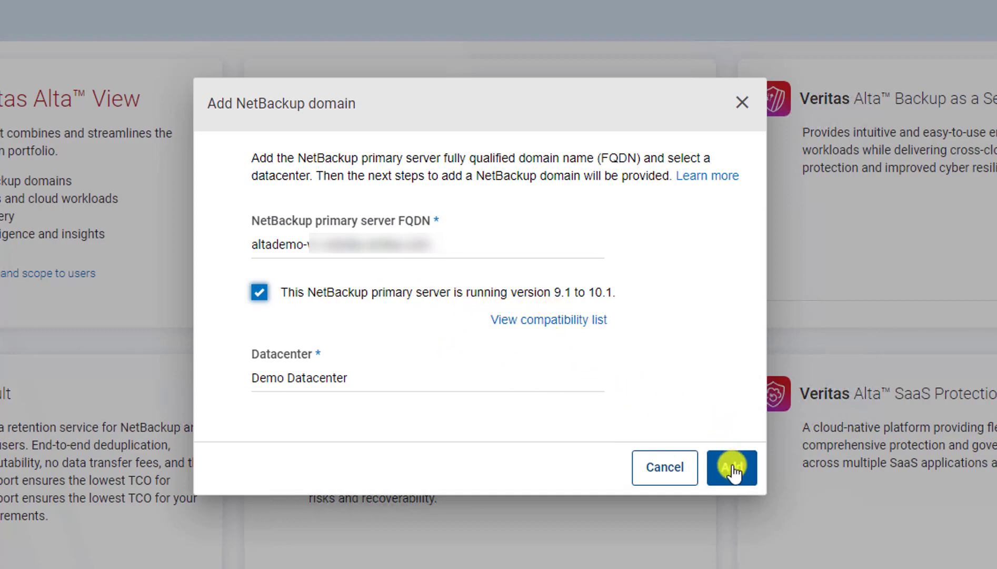
pyautogui.click(516, 383)
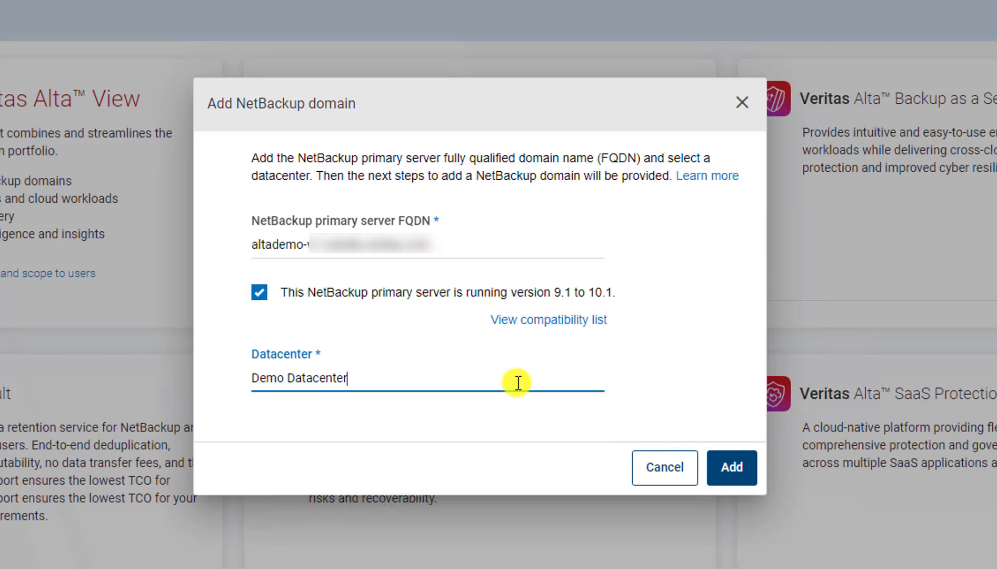
pyautogui.click(734, 469)
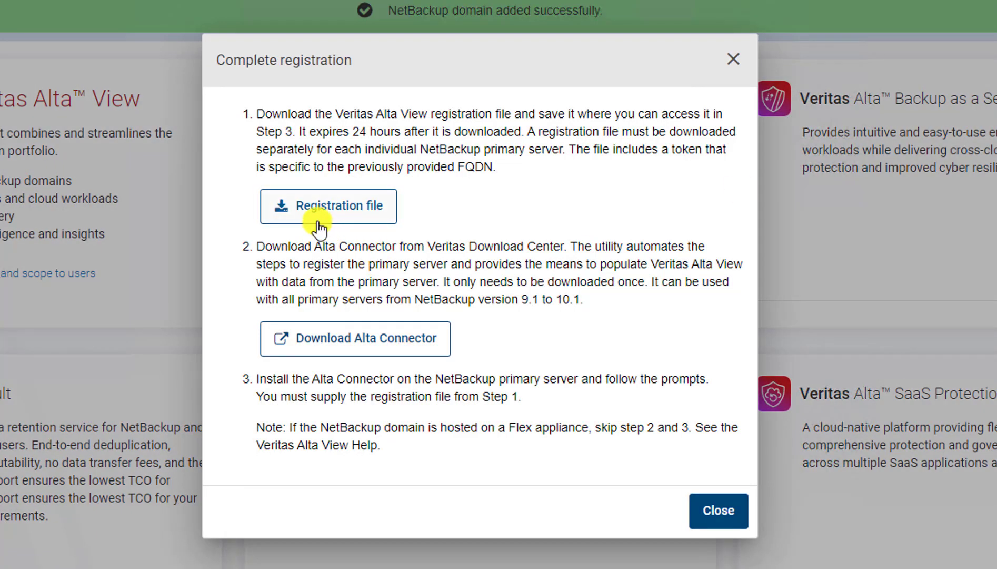
# Step: Download the domain's registration file and open the Alta Connector download page in a new tab
pyautogui.click(367, 219)
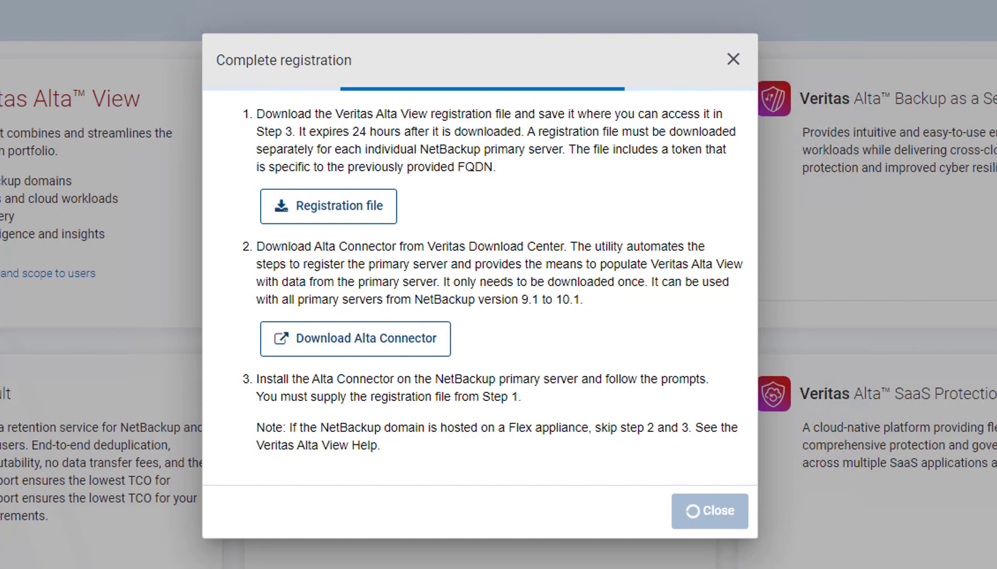
pyautogui.click(391, 343)
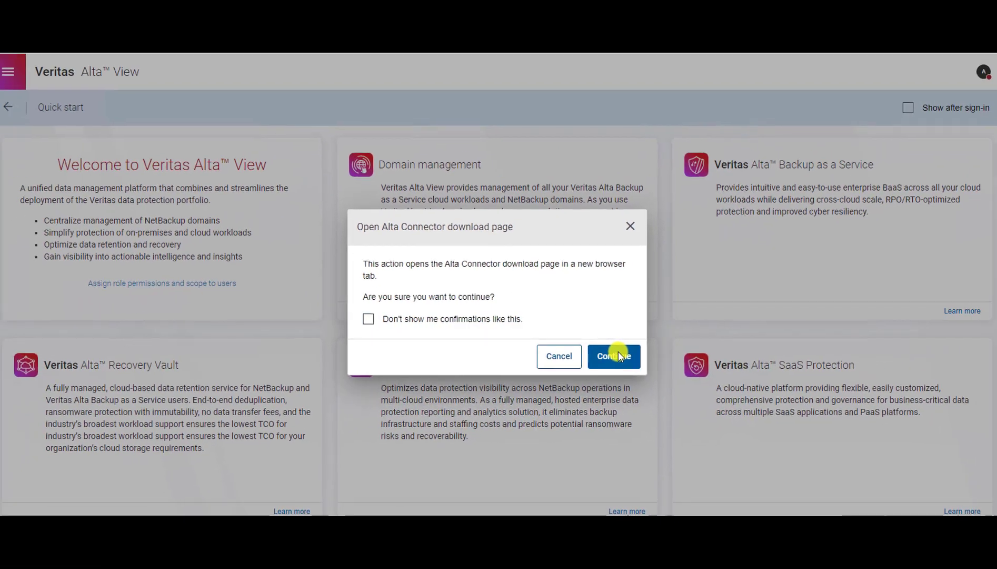
pyautogui.click(645, 373)
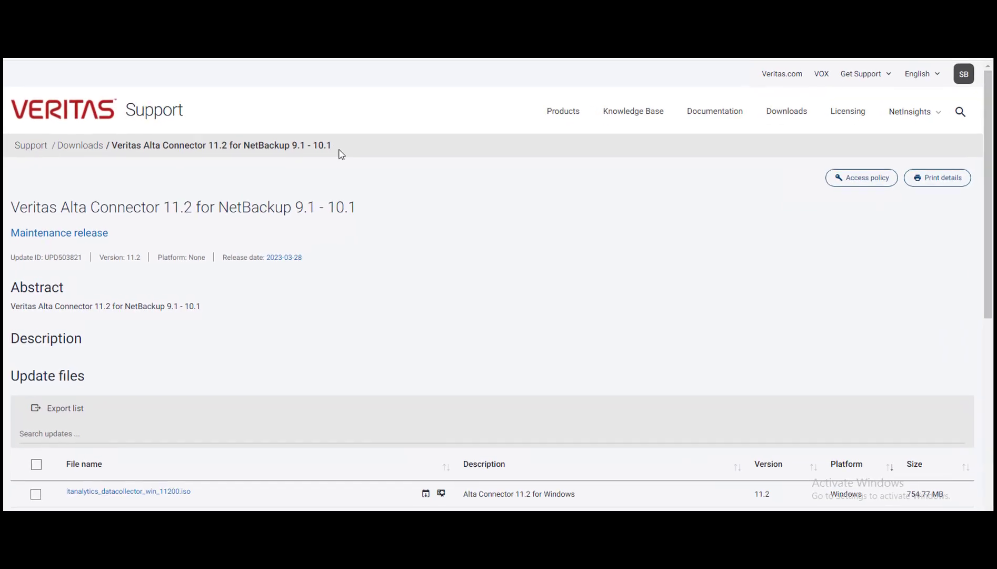
# Step: Show the Update details for the Windows installer itanalytics_datacollector_win_11200.iso
pyautogui.scroll(-3, 138, 292)
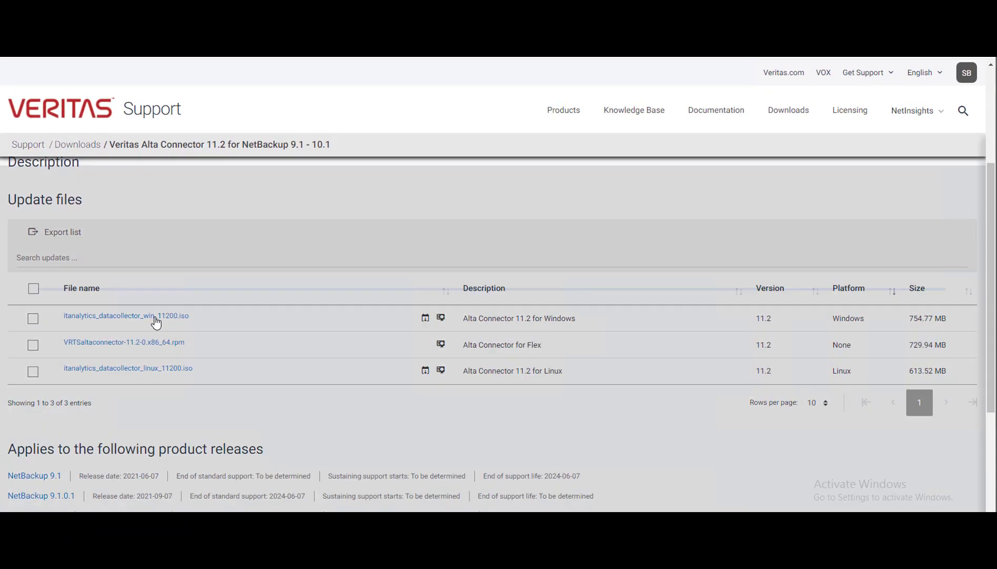
pyautogui.click(211, 199)
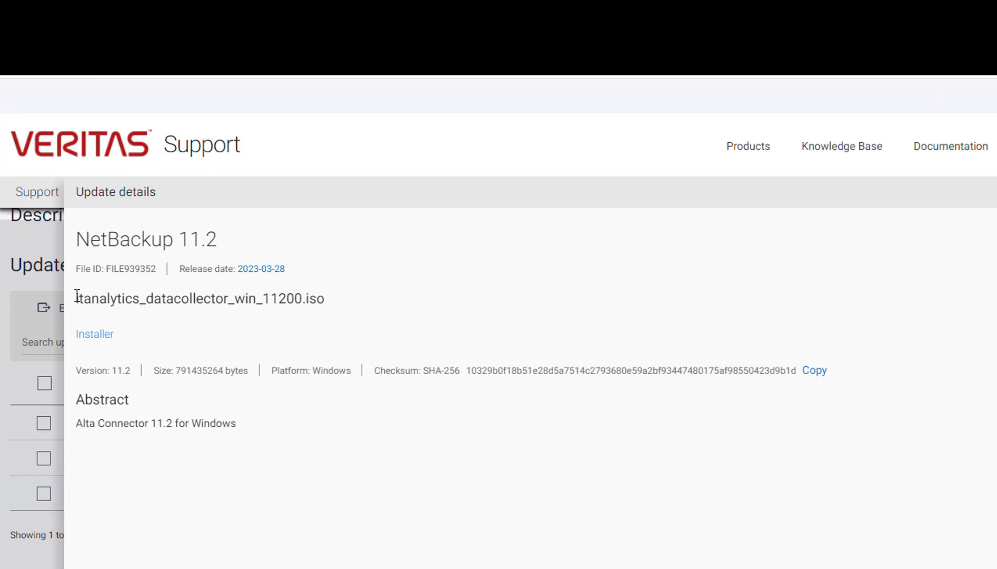
pyautogui.moveTo(77, 298); pyautogui.dragTo(331, 301)
pyautogui.click(585, 399)
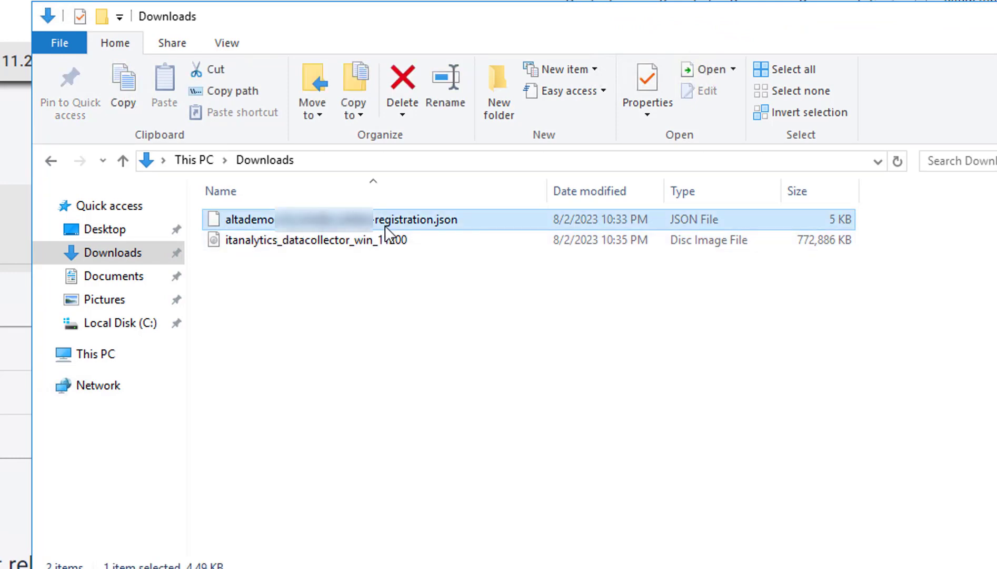
# Step: Mount itanalytics_datacollector_win_11200.iso from Downloads and open DVD Drive (E:)
pyautogui.click(273, 245)
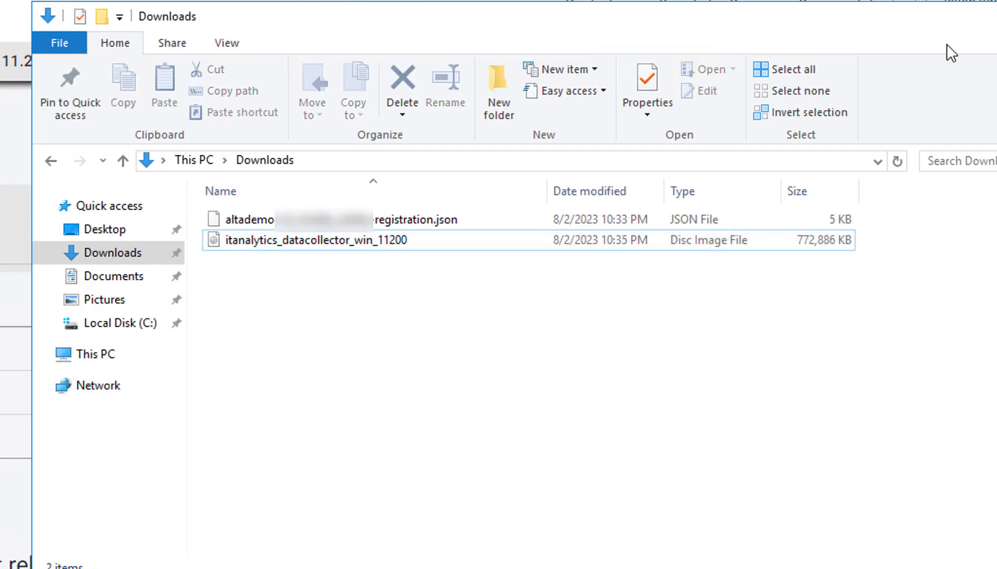
pyautogui.rightClick(369, 245)
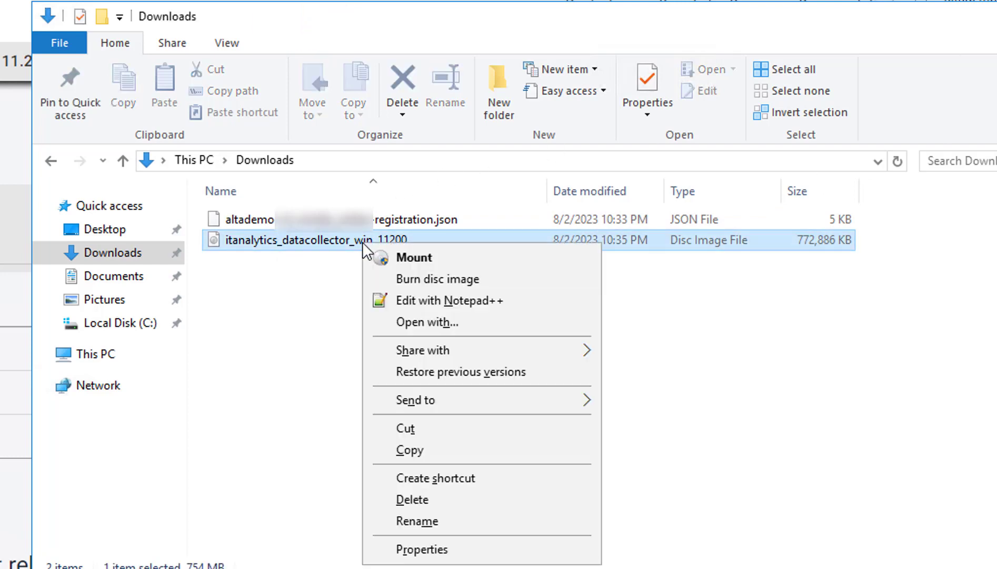
pyautogui.click(417, 257)
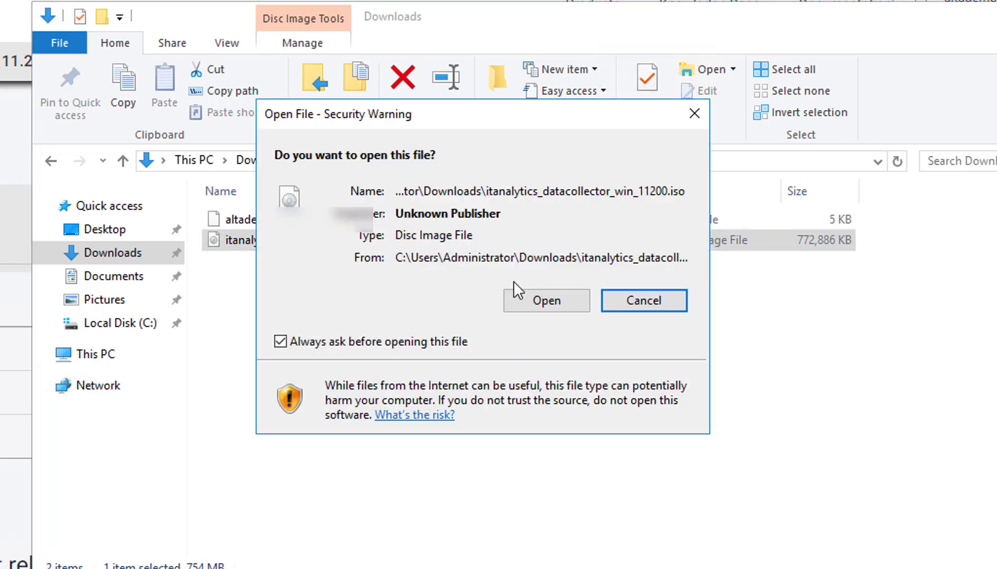
pyautogui.click(546, 301)
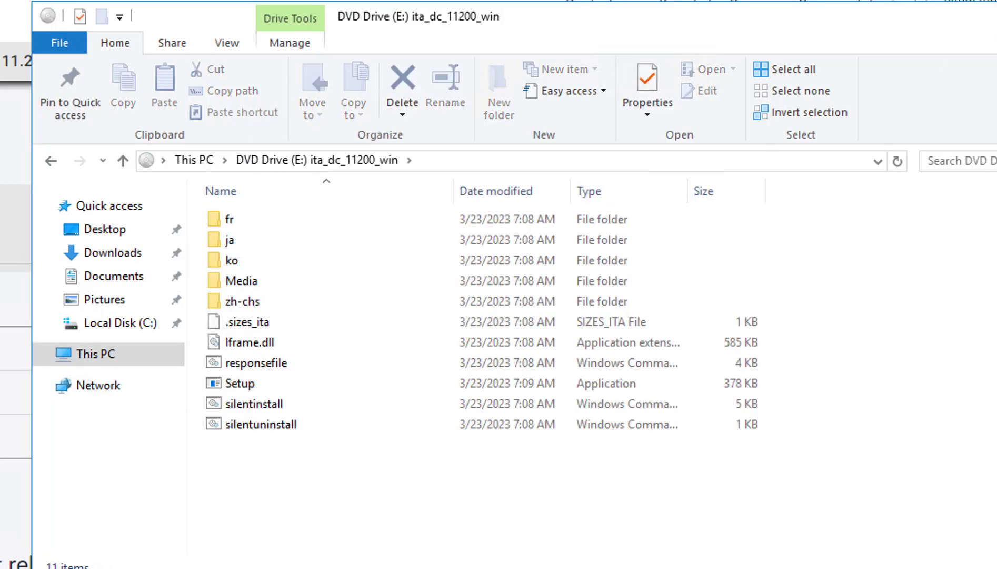
# Step: In an administrator command window on E:, enter 'silentinstall.cmd /INSTALL_PATH:'
pyautogui.rightClick(420, 483)
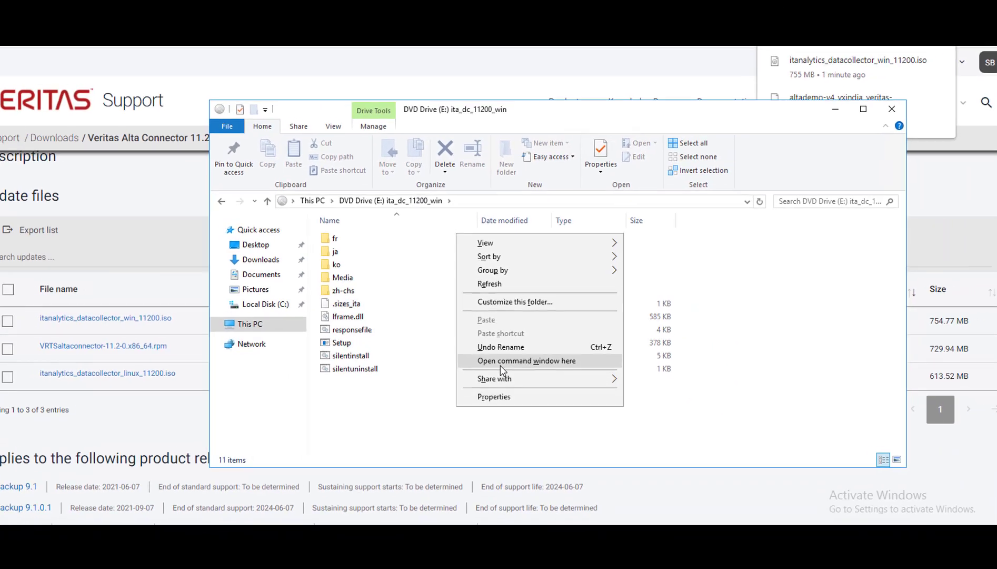
pyautogui.click(495, 401)
pyautogui.write('sile')
pyautogui.press('Tab')
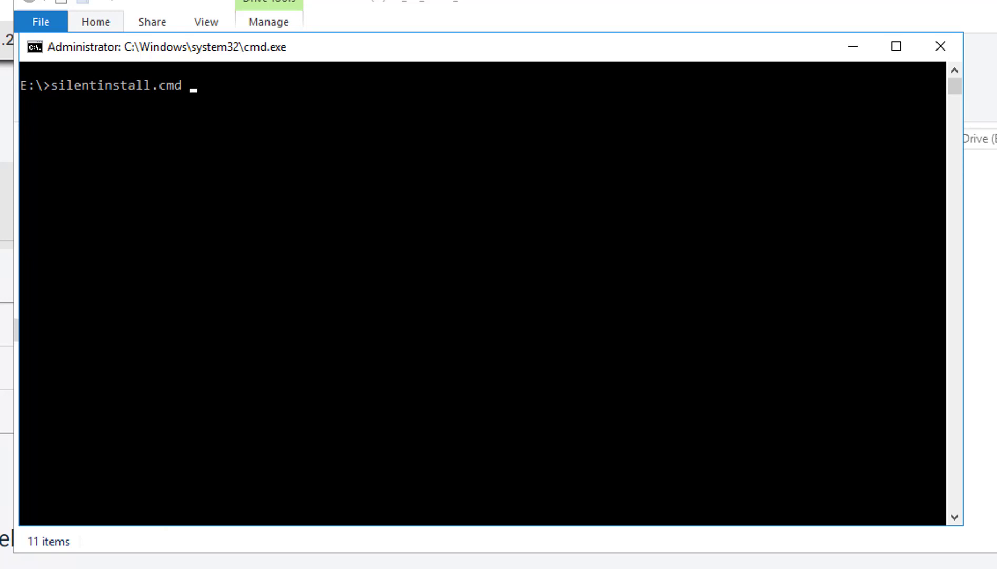
pyautogui.click(316, 147)
pyautogui.press('Escape')
pyautogui.write('/INSTALL_PATH:')
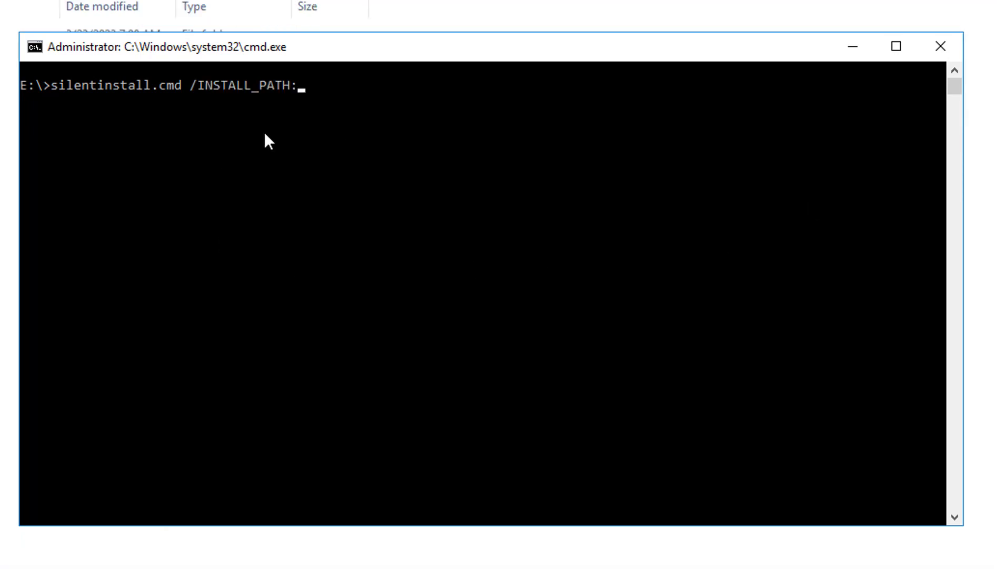
pyautogui.click(332, 85)
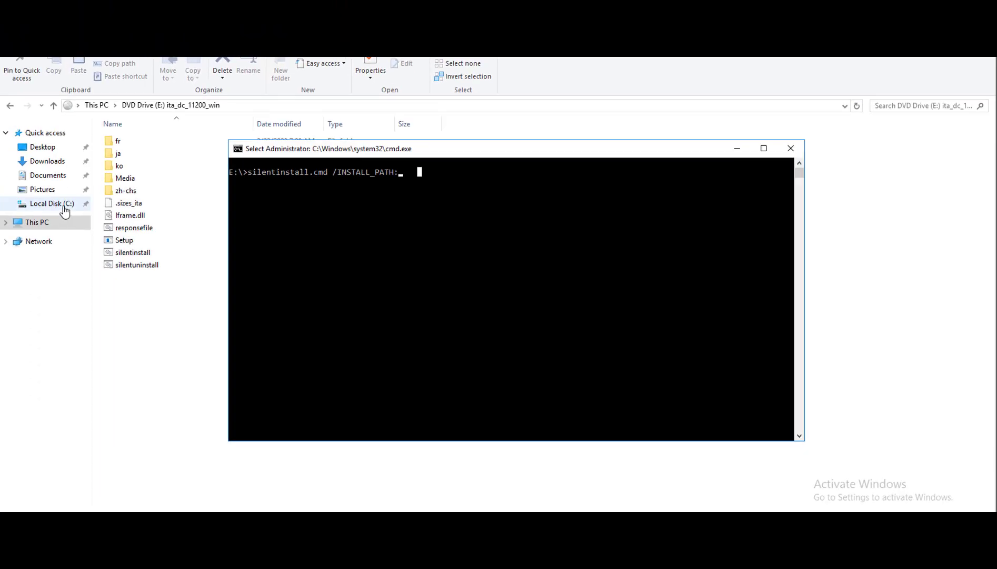
# Step: Browse to C:\Program Files\VERITAS and select its address-bar path
pyautogui.click(63, 205)
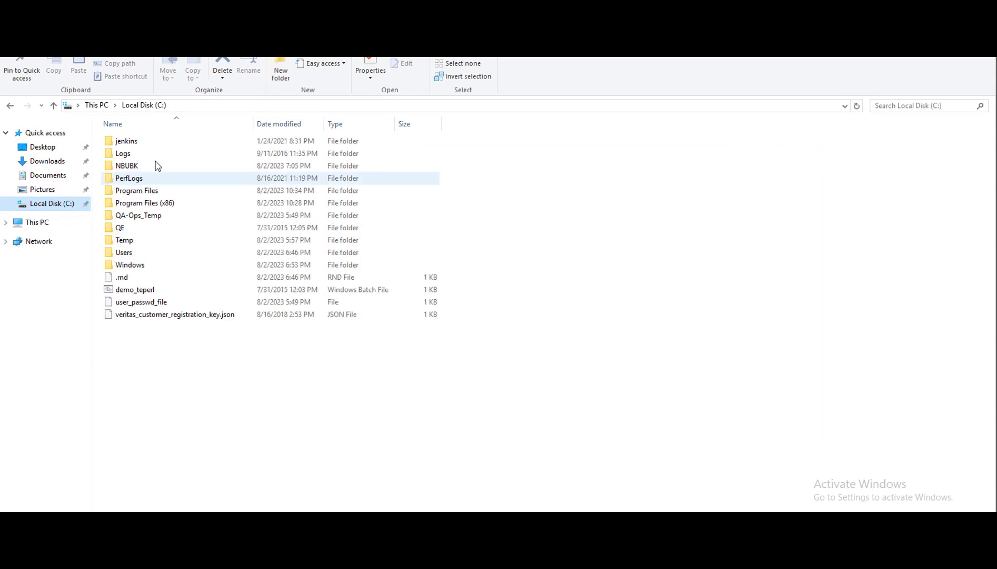
pyautogui.doubleClick(147, 192)
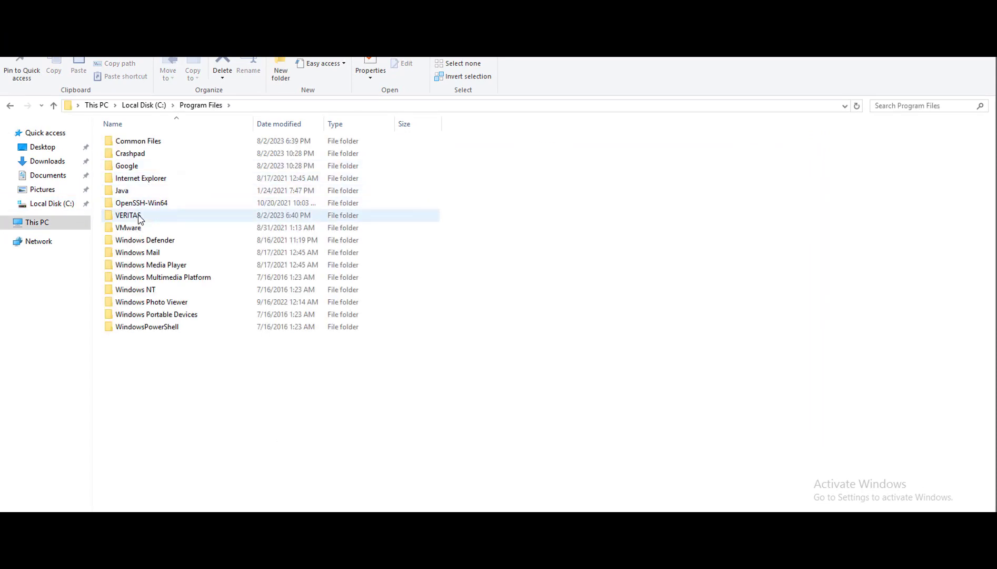
pyautogui.doubleClick(139, 218)
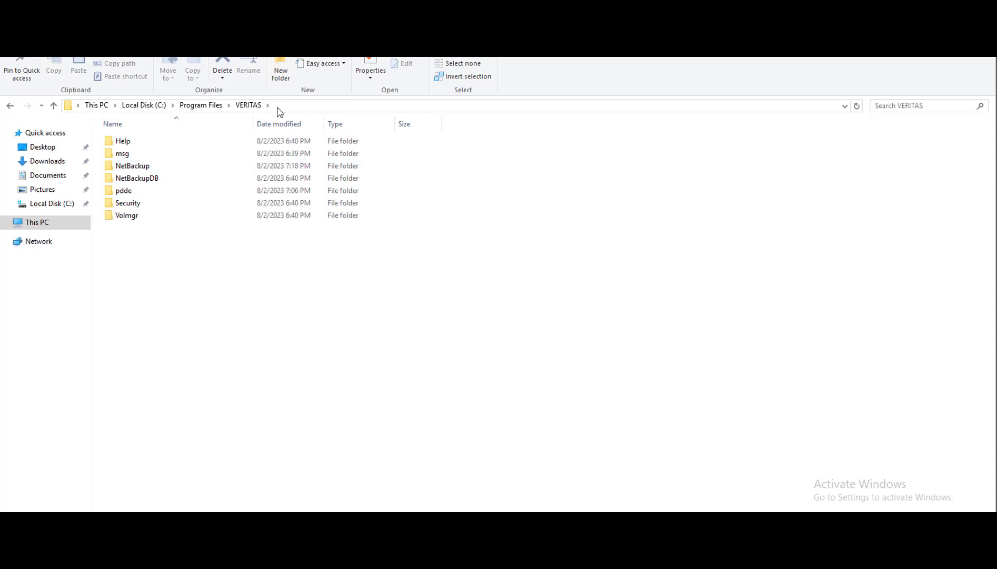
pyautogui.click(283, 108)
pyautogui.press('cmd+c')
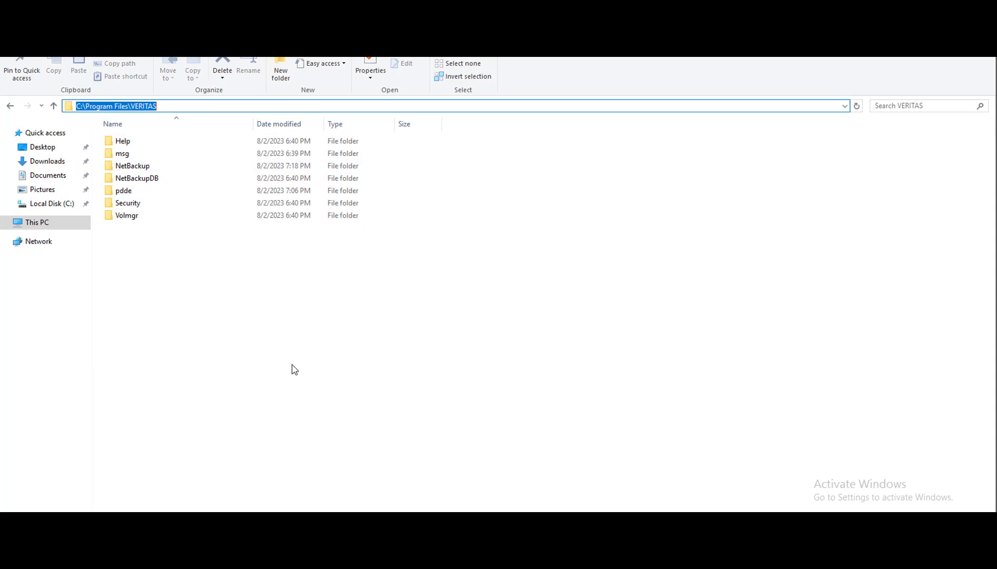
# Step: Append C:\Program Files\VERITAS, /INSTALL_TYPE:INSTALL and /REGFILE: to the command
pyautogui.hotkey('alt', 'Tab')
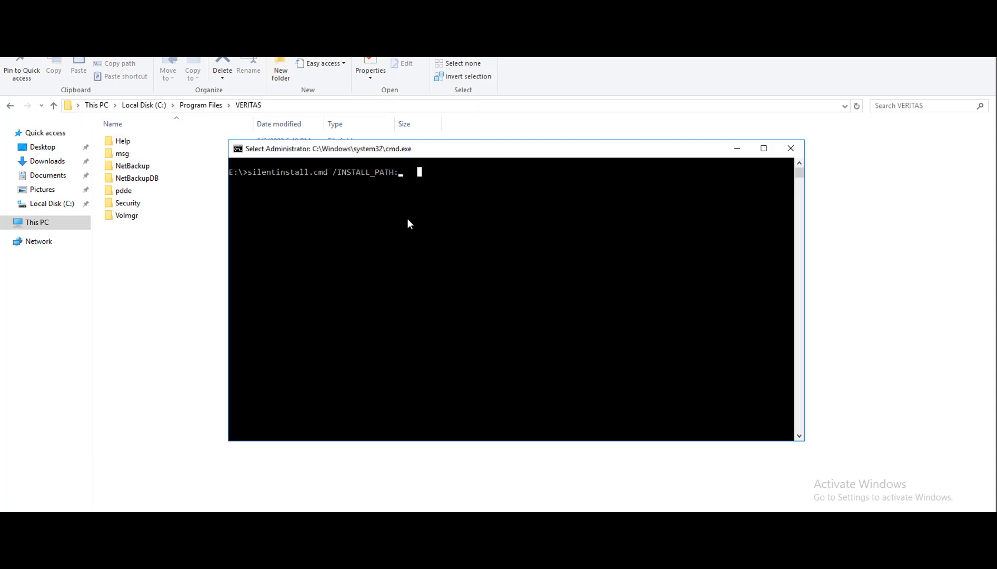
pyautogui.press('Escape')
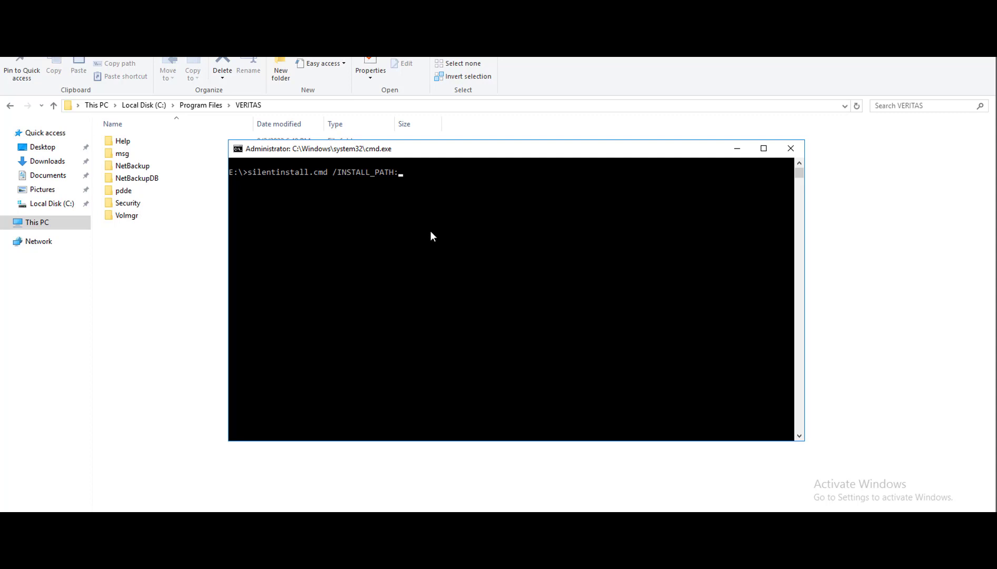
pyautogui.rightClick(511, 179)
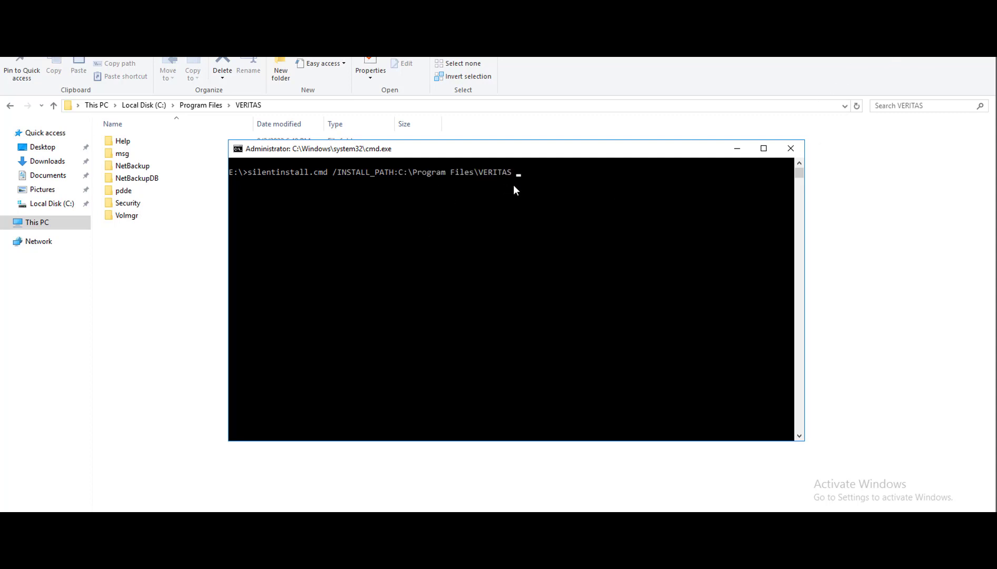
pyautogui.rightClick(557, 210)
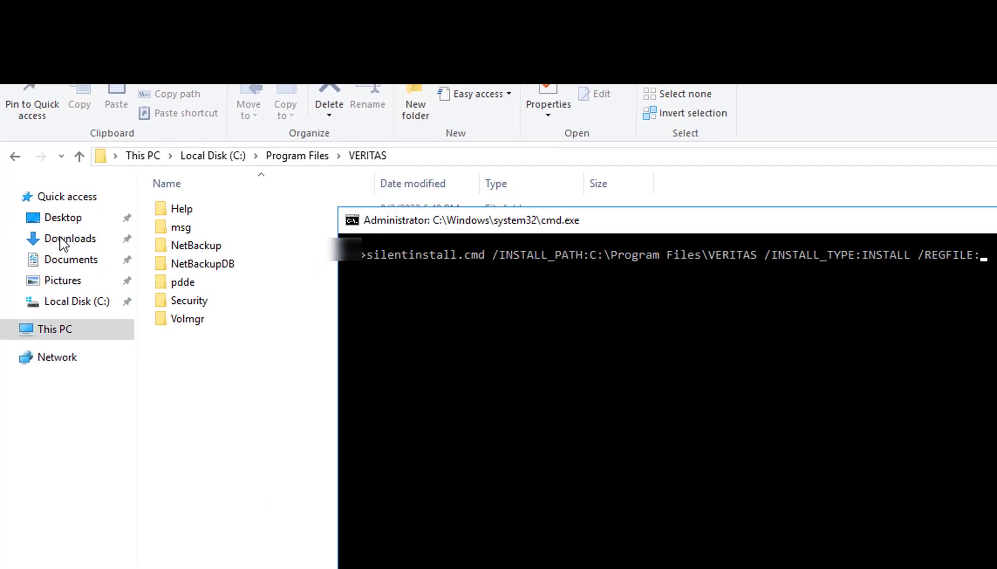
# Step: Copy the registration JSON file's Downloads location from its Properties for the /REGFILE value
pyautogui.click(46, 161)
pyautogui.rightClick(315, 252)
pyautogui.click(382, 533)
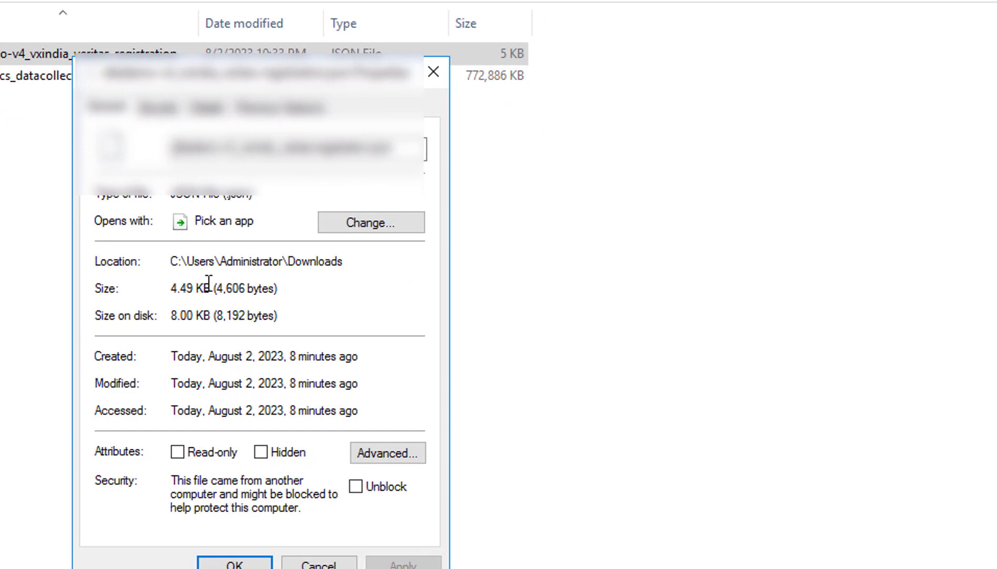
pyautogui.doubleClick(273, 261)
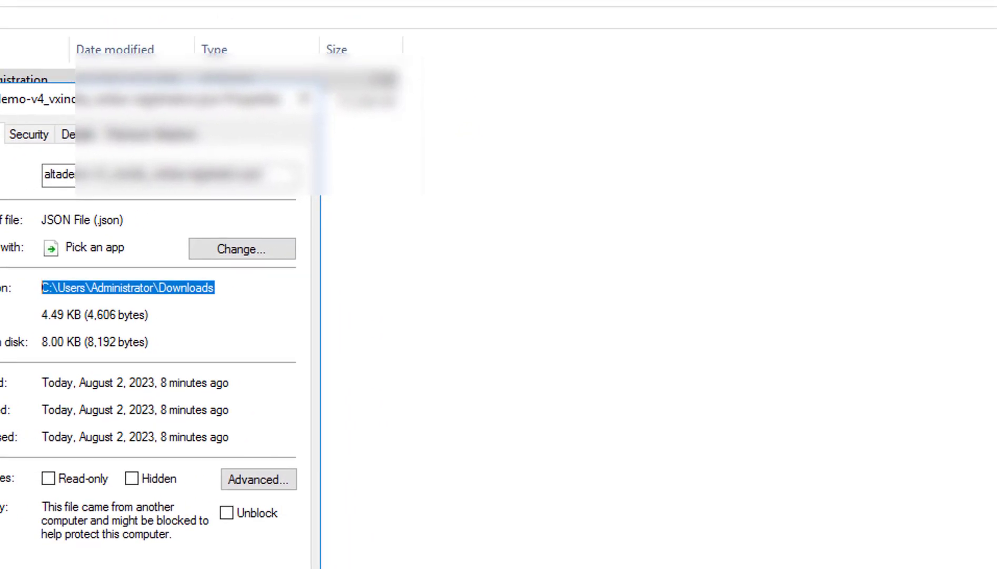
pyautogui.hotkey('alt', 'Tab')
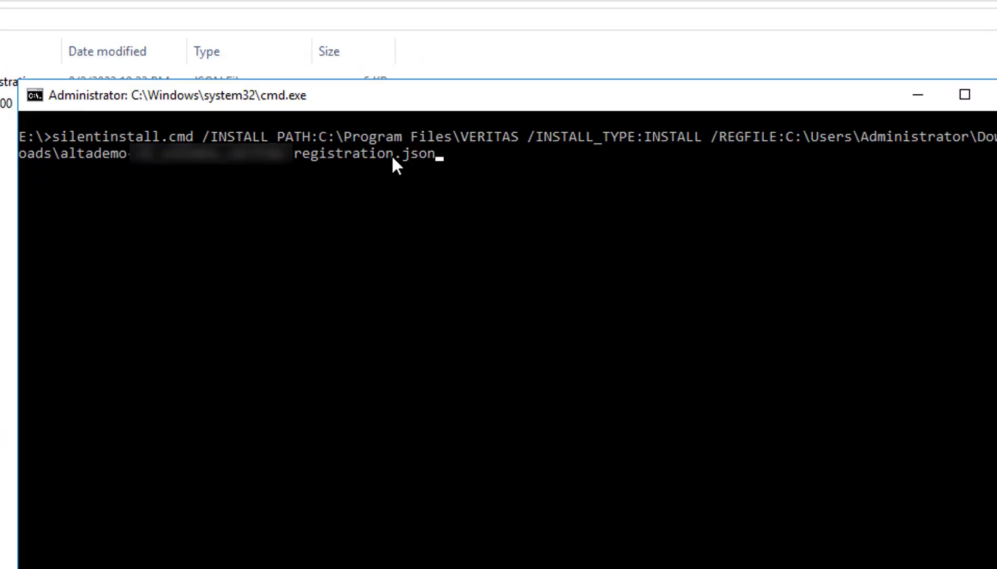
# Step: Walk through the command's install path, INSTALL type and registration file path options
pyautogui.click(391, 155)
pyautogui.click(206, 137)
pyautogui.click(362, 137)
pyautogui.click(574, 137)
pyautogui.click(680, 137)
pyautogui.click(854, 138)
pyautogui.click(932, 137)
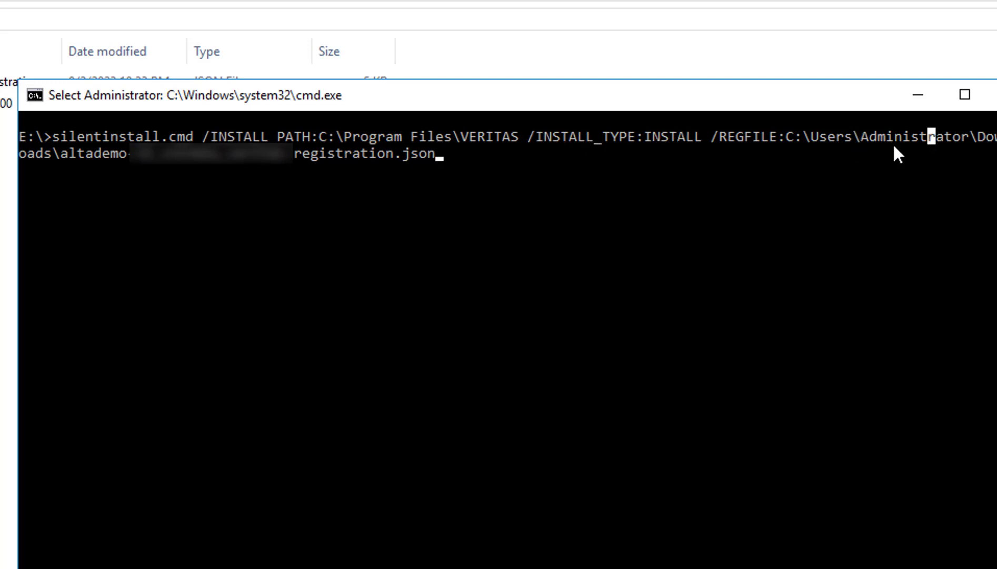
pyautogui.click(199, 156)
pyautogui.press('Escape')
# Step: Review the options a second time, from /INSTALL_PATH through the registration file name
pyautogui.click(206, 137)
pyautogui.click(364, 137)
pyautogui.click(573, 137)
pyautogui.click(681, 138)
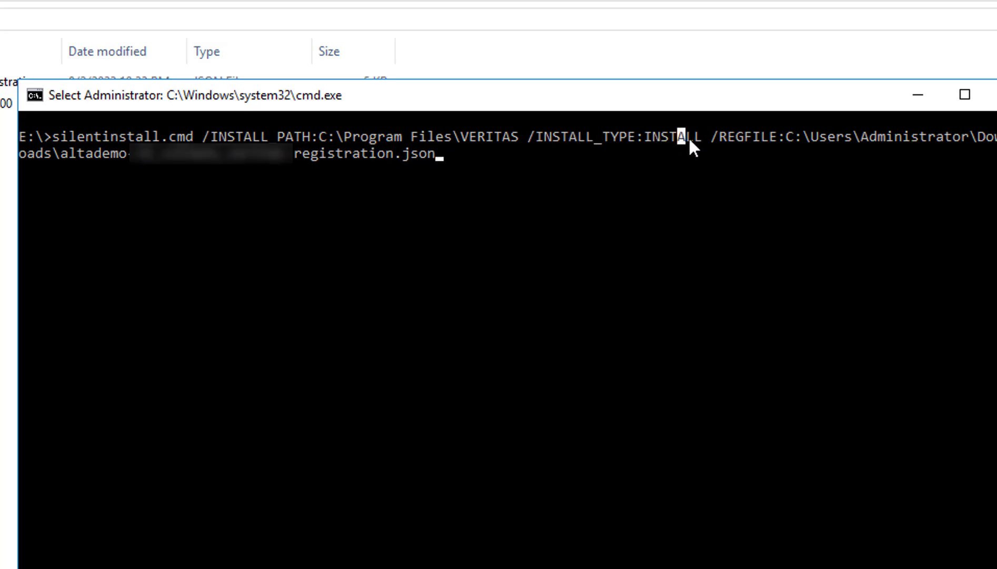
pyautogui.click(856, 140)
pyautogui.click(931, 138)
pyautogui.click(199, 158)
pyautogui.press('Escape')
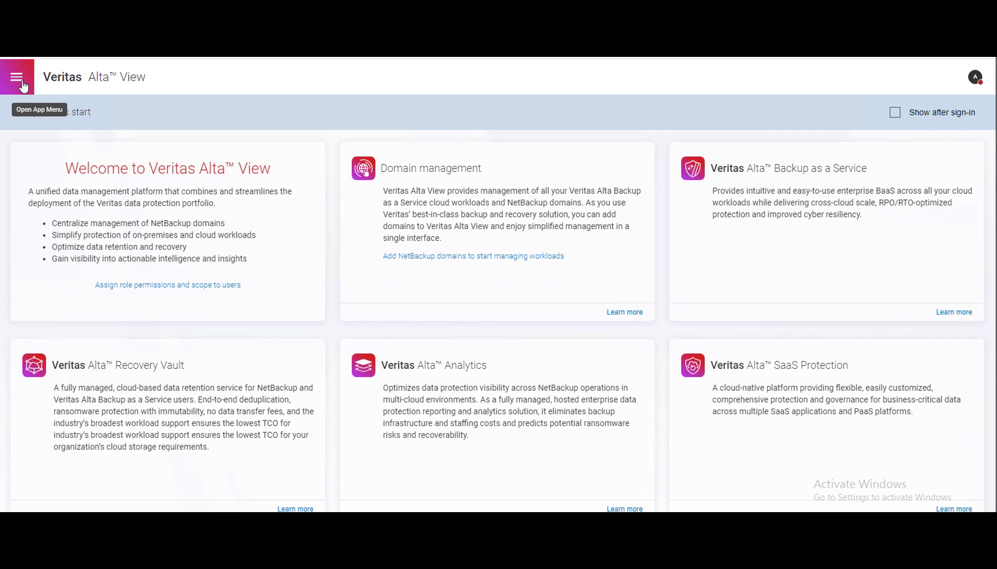
# Step: Go to Domain management > NetBackup domains to list the registered hosts
pyautogui.click(22, 85)
pyautogui.click(79, 241)
pyautogui.click(248, 140)
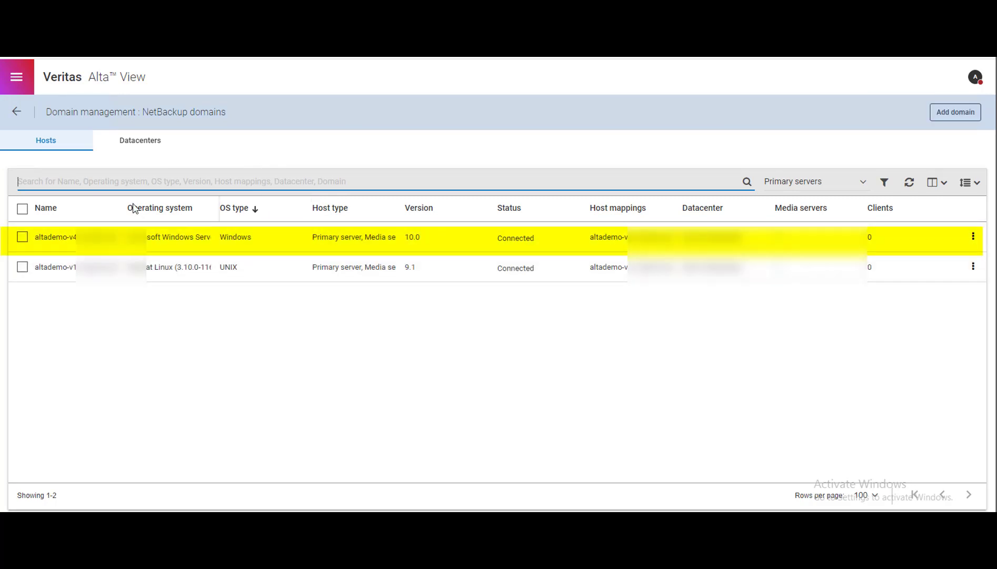
# Step: Widen the Name and Operating system columns to confirm the Windows 10.0 primary server shows Connected
pyautogui.moveTo(124, 203); pyautogui.dragTo(181, 211)
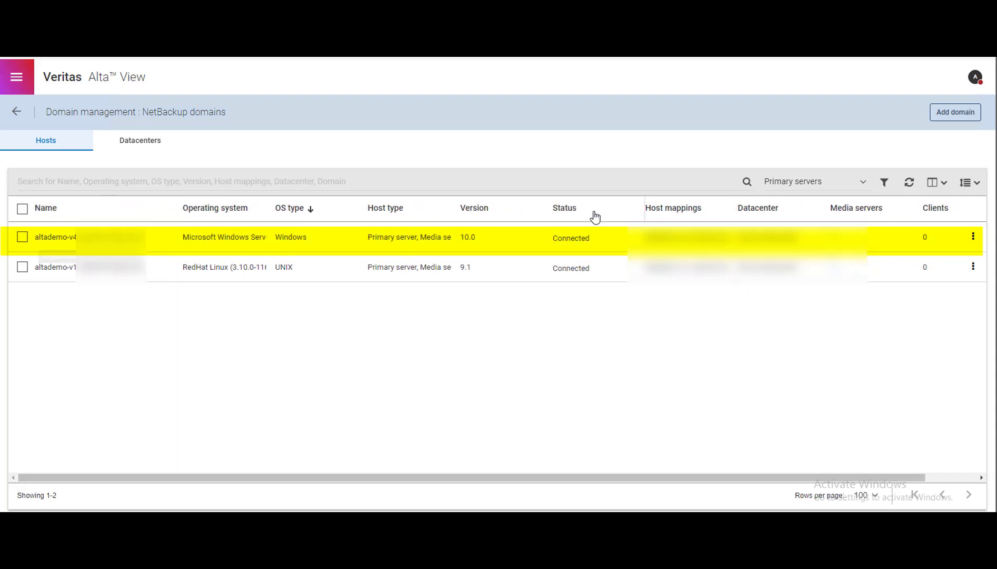
pyautogui.moveTo(271, 208); pyautogui.dragTo(315, 211)
pyautogui.click(351, 209)
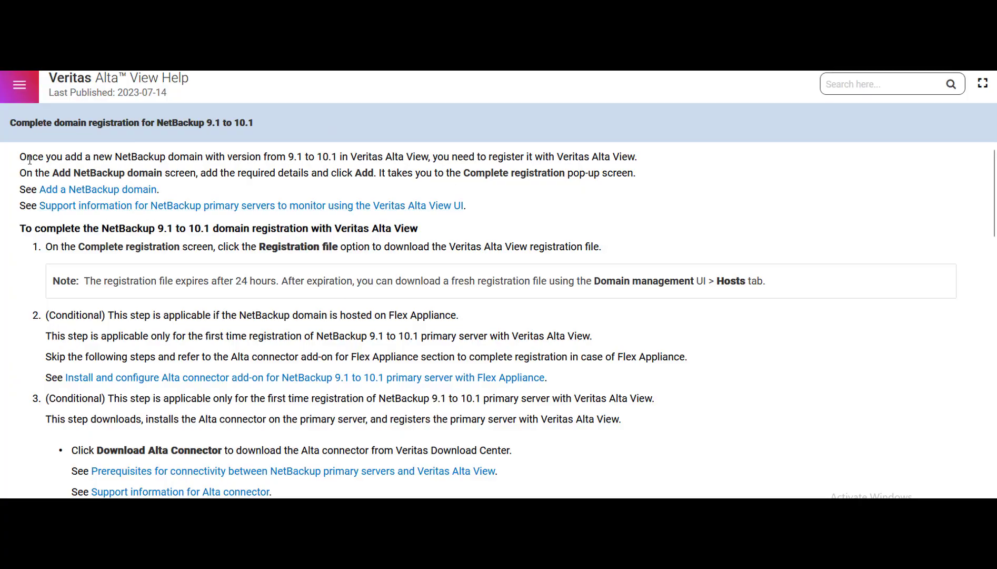
# Step: Highlight the Complete domain registration title and scroll down to the On Windows section
pyautogui.moveTo(14, 124); pyautogui.dragTo(244, 124)
pyautogui.click(269, 127)
pyautogui.scroll(-2, 254, 287)
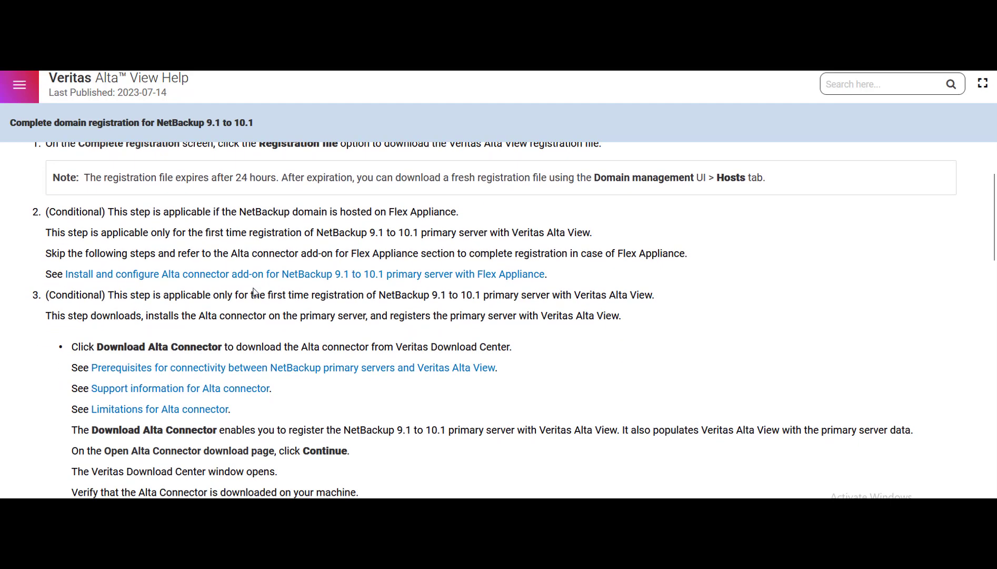
pyautogui.scroll(-1, 254, 291)
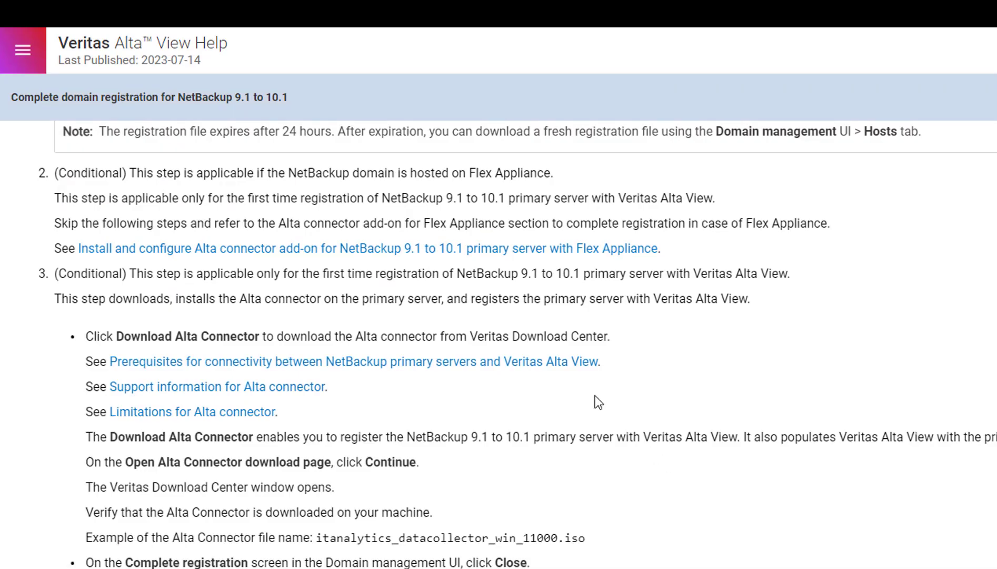
pyautogui.scroll(-4, 596, 395)
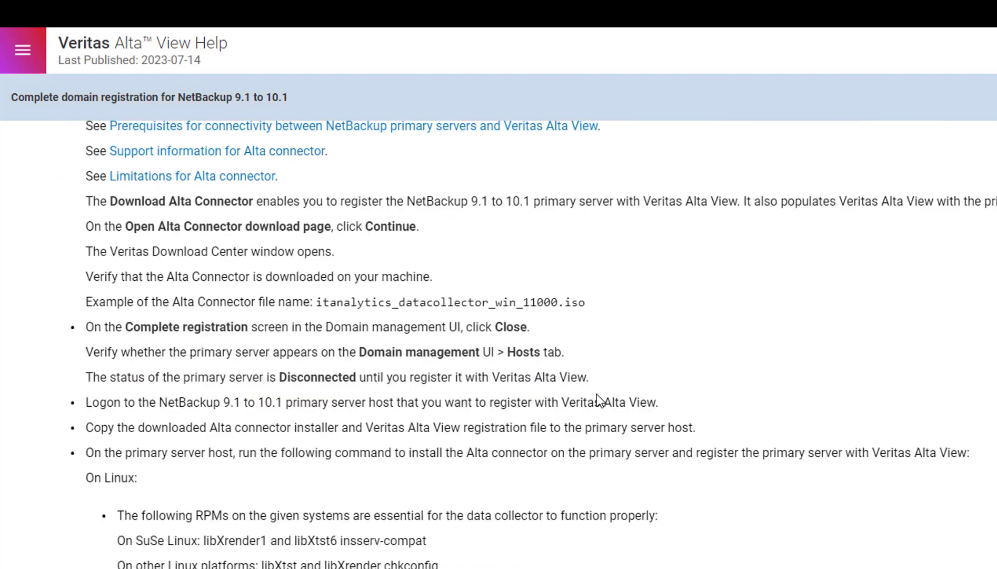
pyautogui.scroll(-15, 596, 394)
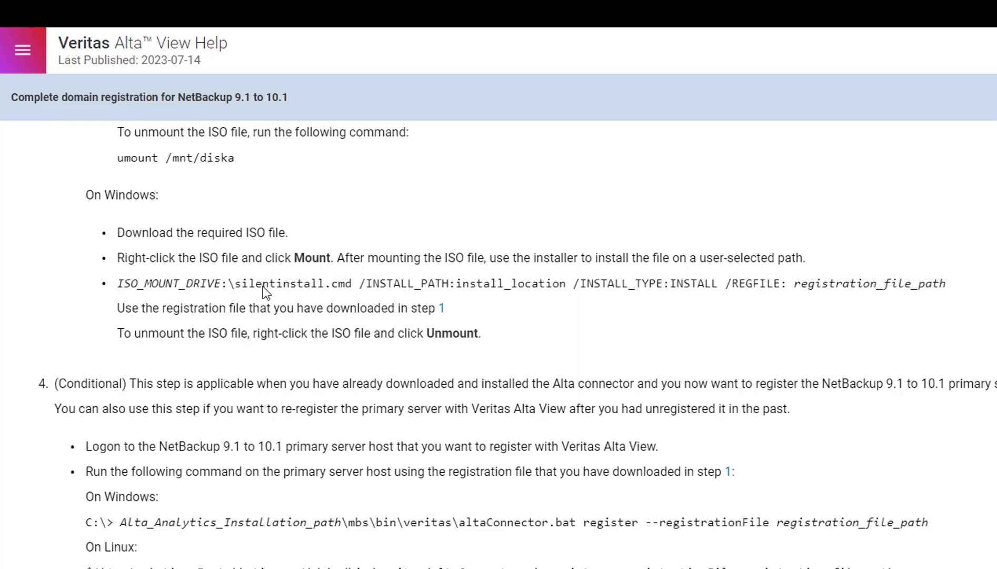
# Step: Highlight the On Windows download and install steps and the silentinstall.cmd command syntax
pyautogui.moveTo(86, 194); pyautogui.dragTo(160, 190)
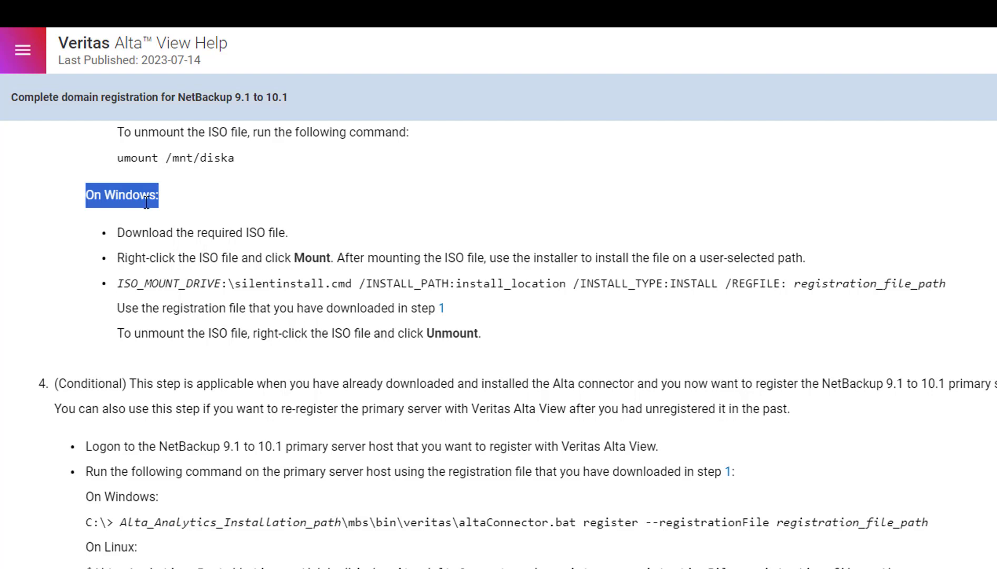
pyautogui.moveTo(91, 235); pyautogui.dragTo(485, 336)
pyautogui.click(229, 285)
pyautogui.moveTo(122, 285); pyautogui.dragTo(966, 296)
pyautogui.click(387, 324)
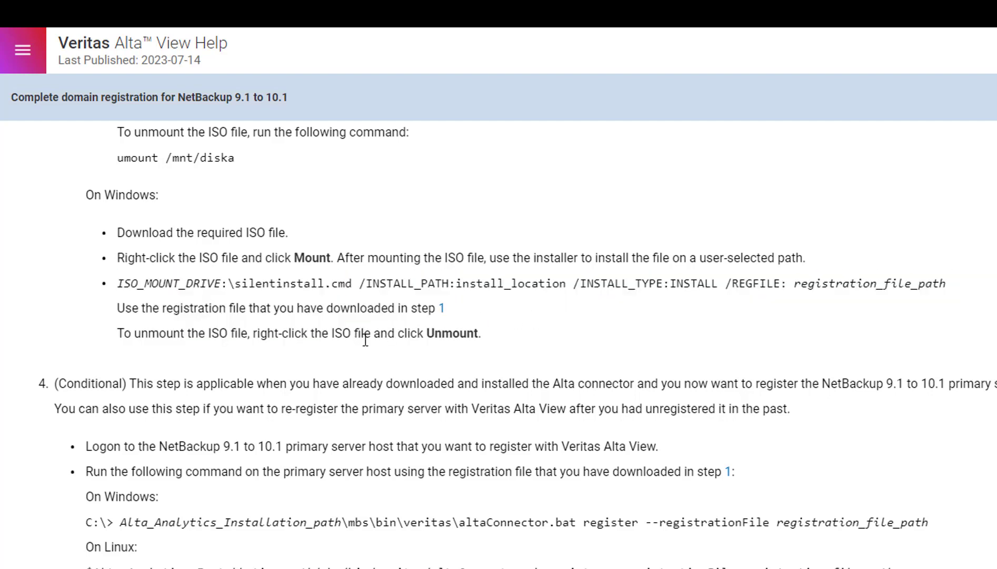